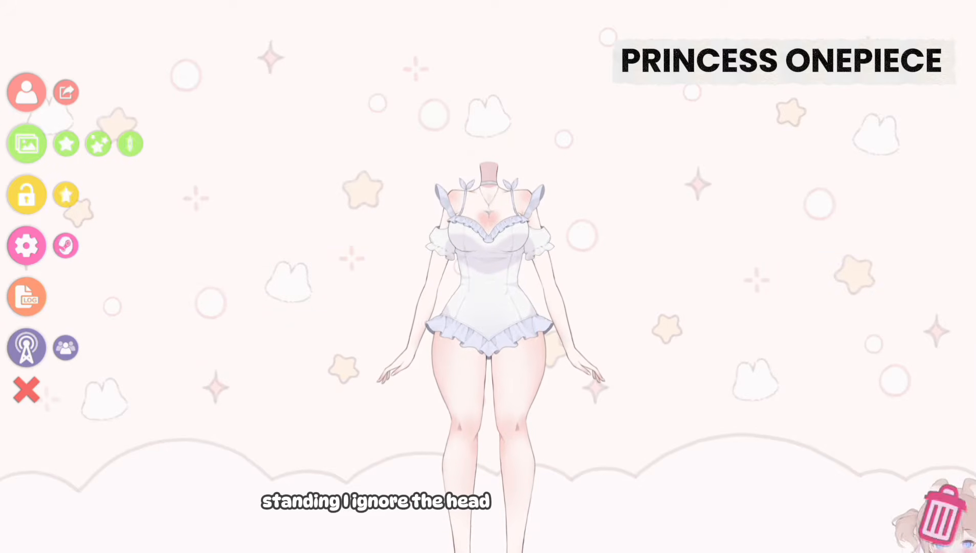
Toggle the avatar's body off and back on with its existing shortcut
left_click_drag(506, 312, 510, 241)
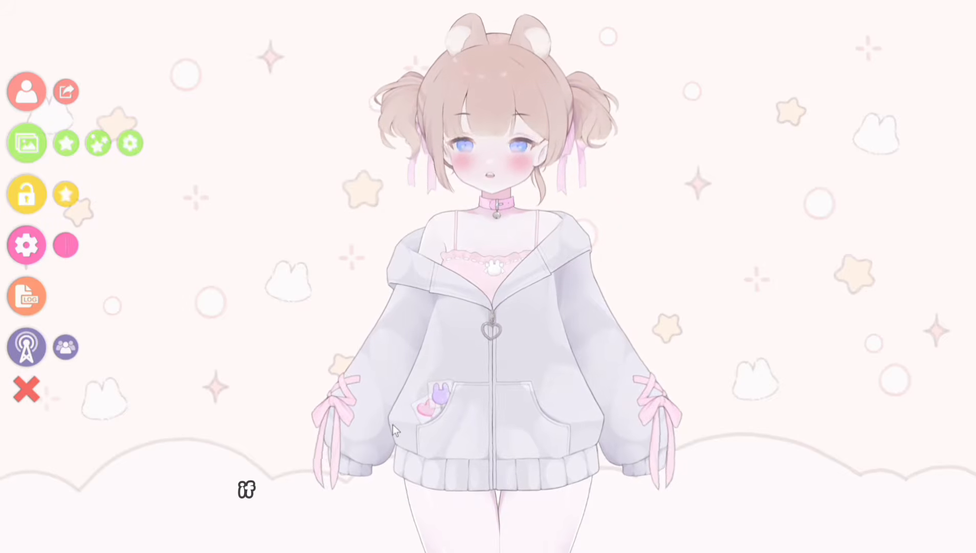
key("1")
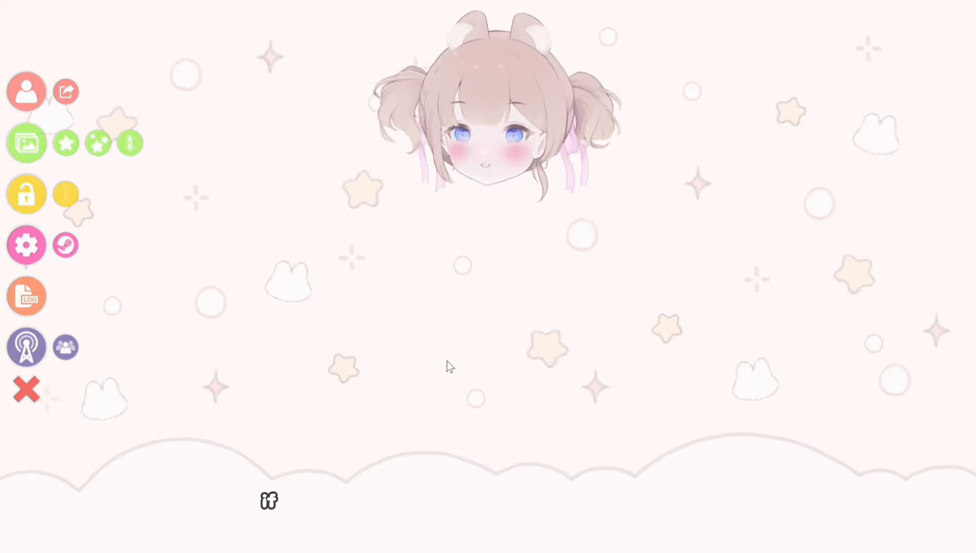
key("1")
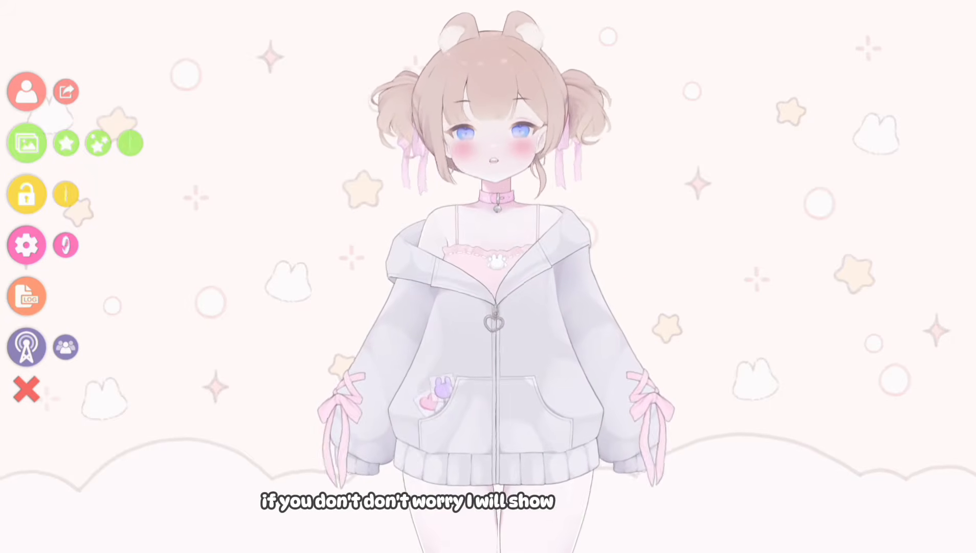
Open the model's multiply/screen color customization for ArtMeshes and acknowledge the artist-permission notice
left_click(32, 246)
left_click(91, 19)
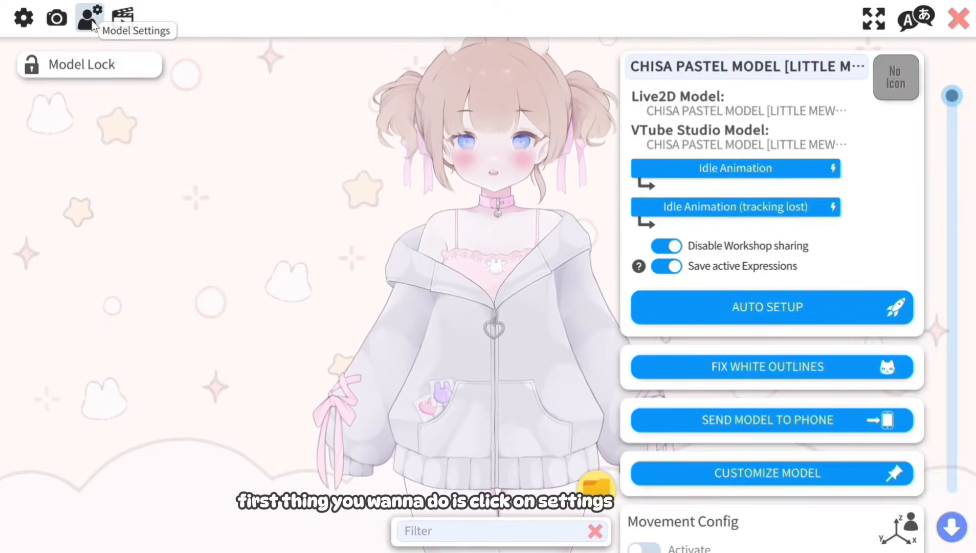
left_click(765, 478)
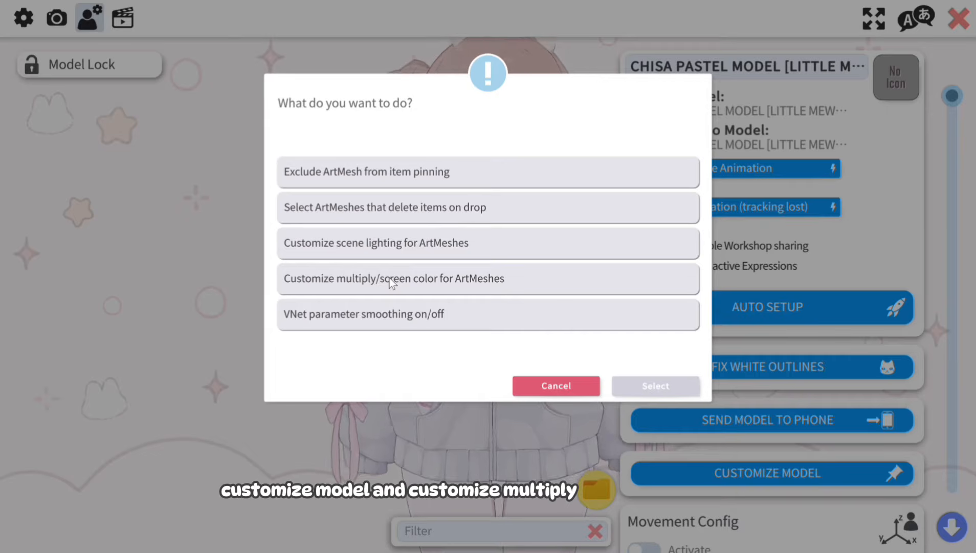
left_click(451, 276)
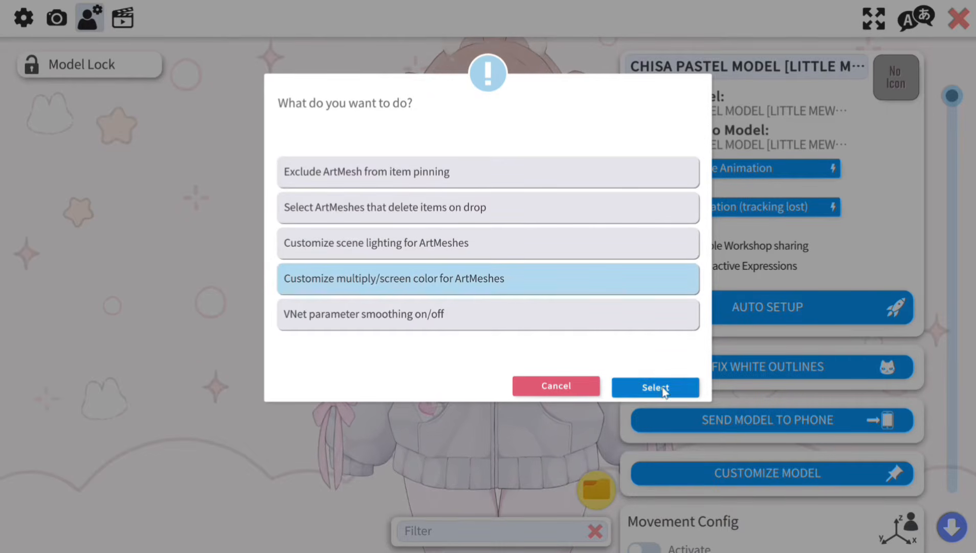
left_click(656, 388)
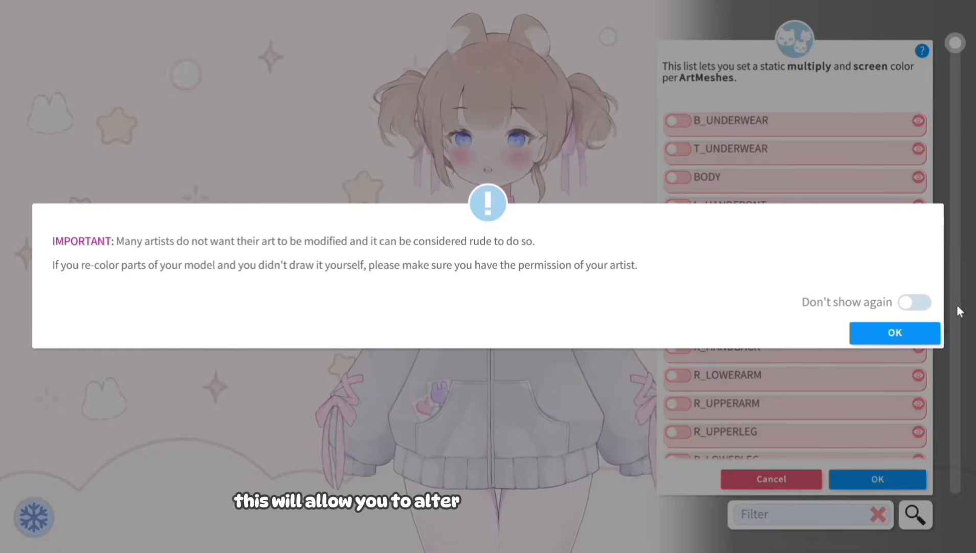
left_click(910, 332)
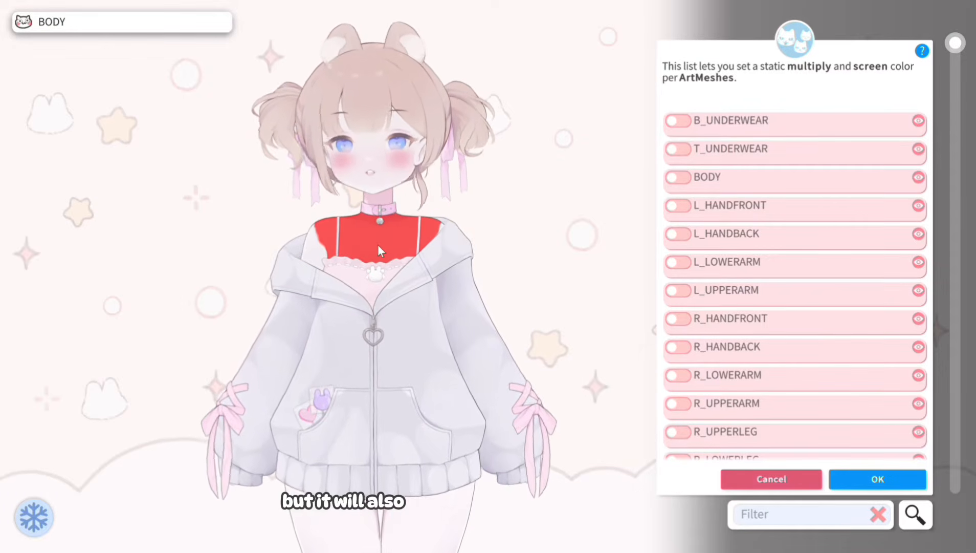
Pick the bare chest on the model and make its BODY ArtMesh invisible through a custom multiply color
left_click(379, 248)
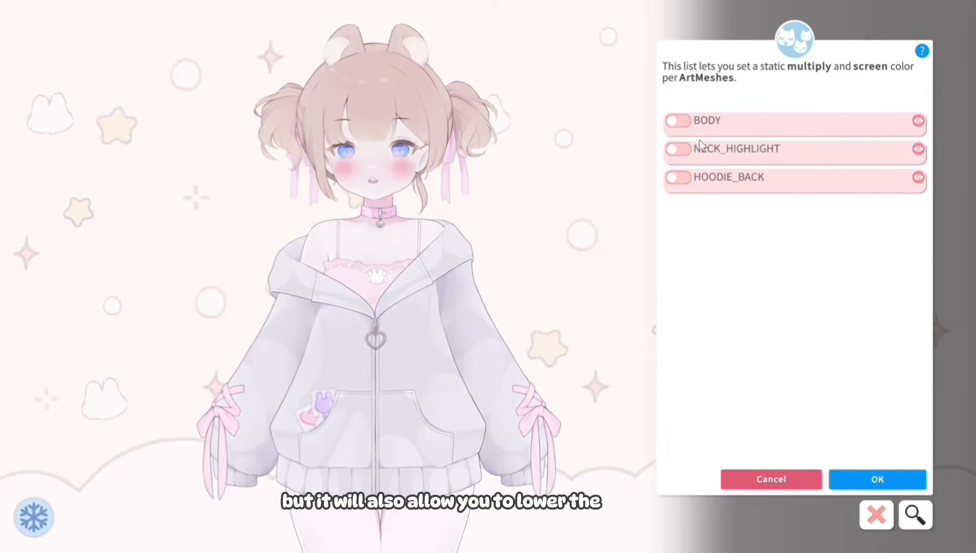
left_click(679, 121)
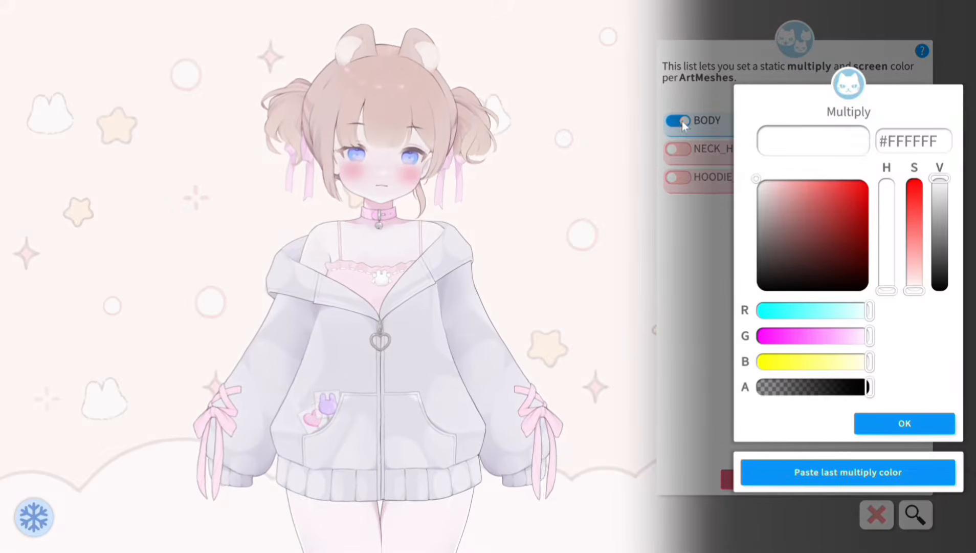
left_click(923, 428)
left_click(912, 421)
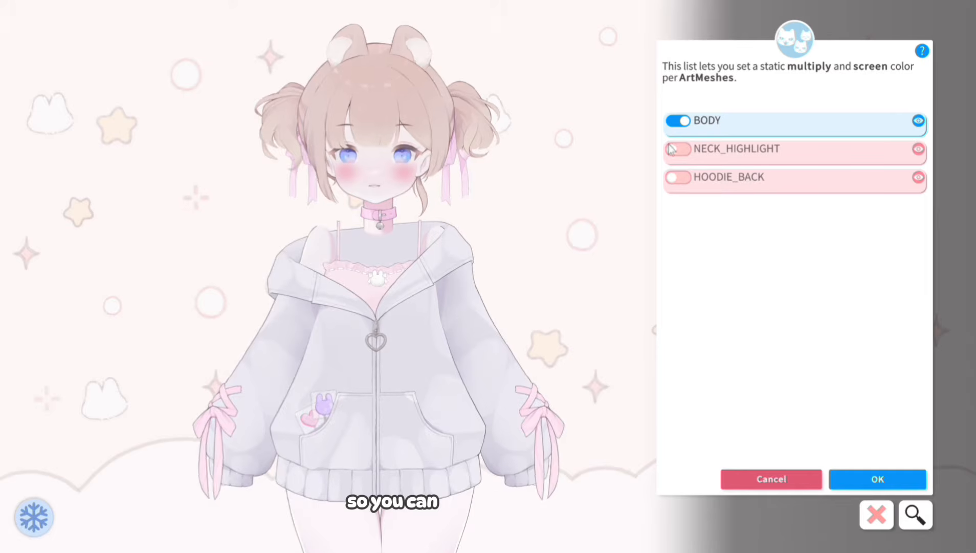
Enable a custom multiply and screen color for the NECK_HIGHLIGHT ArtMesh and accept its color settings
left_click(687, 151)
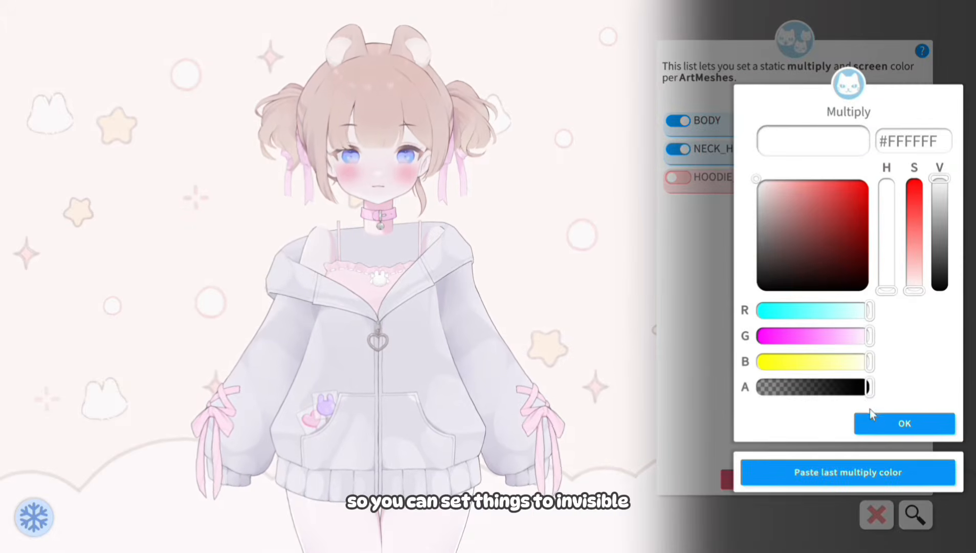
left_click(940, 424)
left_click(939, 423)
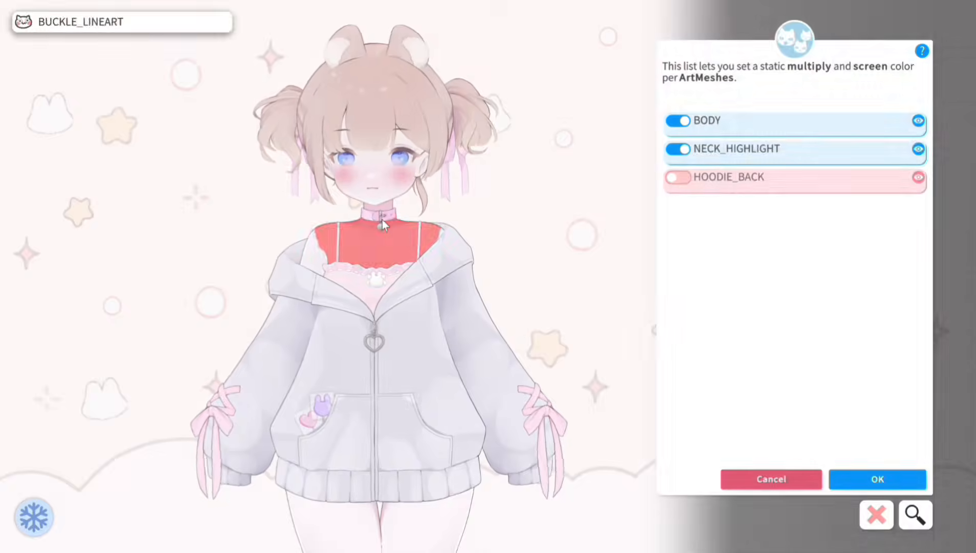
Make the HOODIE_BACK ArtMesh invisible, keep its screen color at #000000, and save the ArtMesh color list
left_click(685, 179)
left_click(685, 182)
left_click(923, 420)
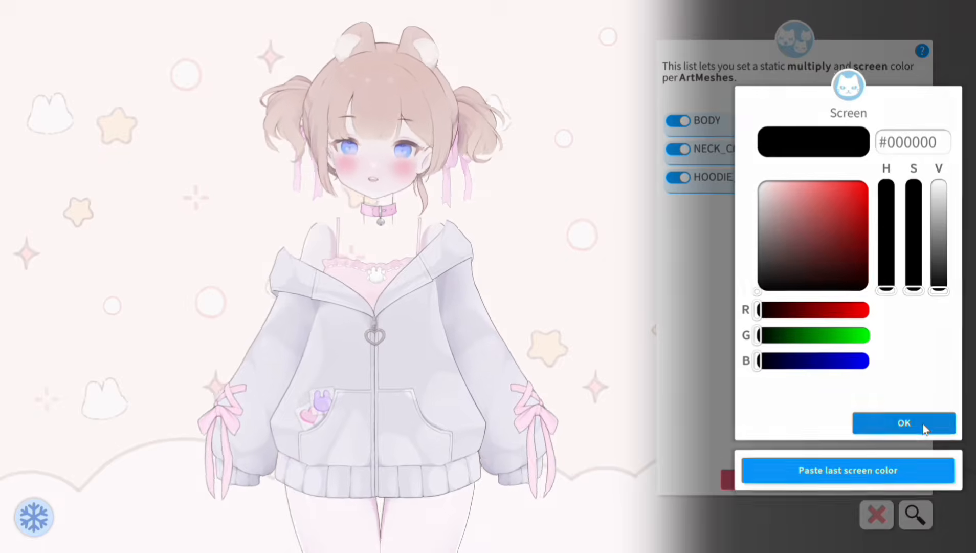
left_click(923, 424)
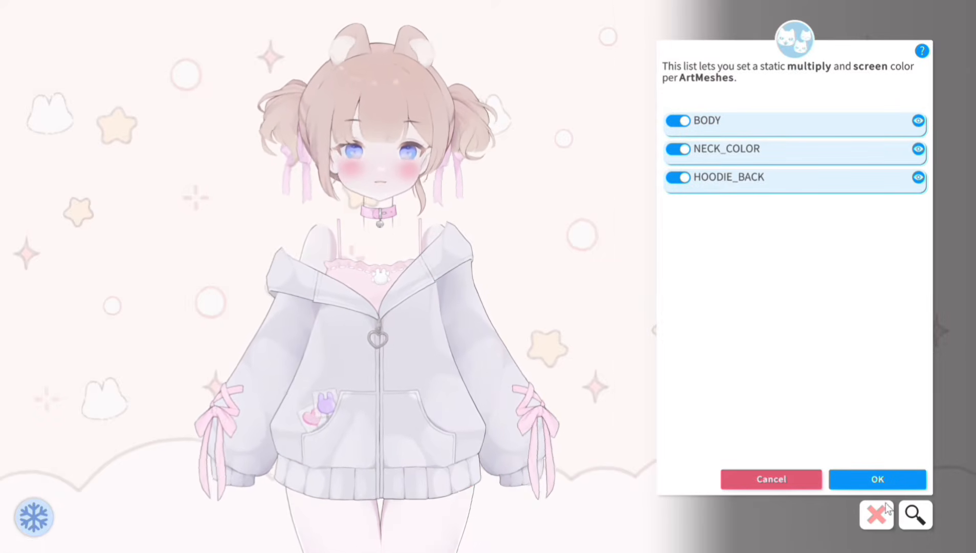
left_click(891, 481)
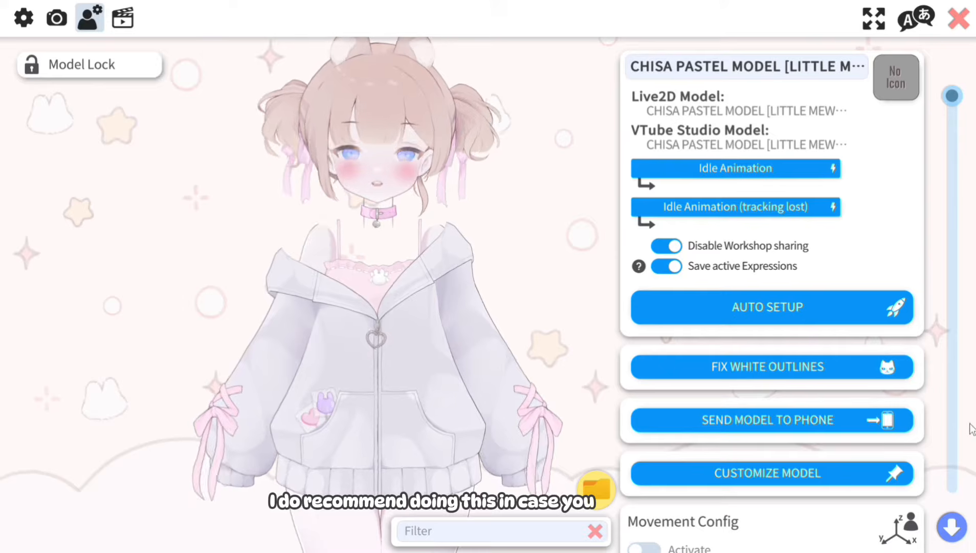
Add a new blank hotkey at the end of the model's hotkey list
scroll(818, 399, "down", 3)
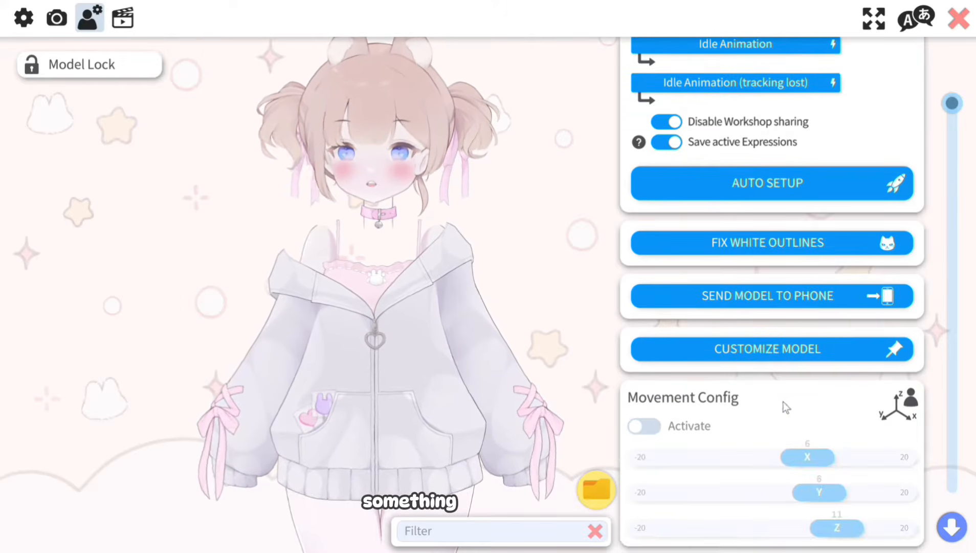
scroll(686, 337, "up", 2)
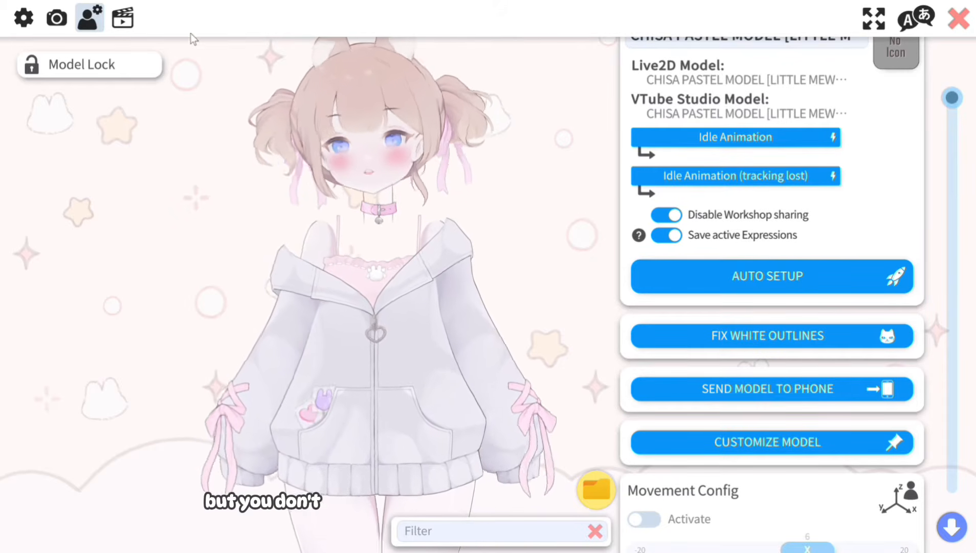
left_click(128, 26)
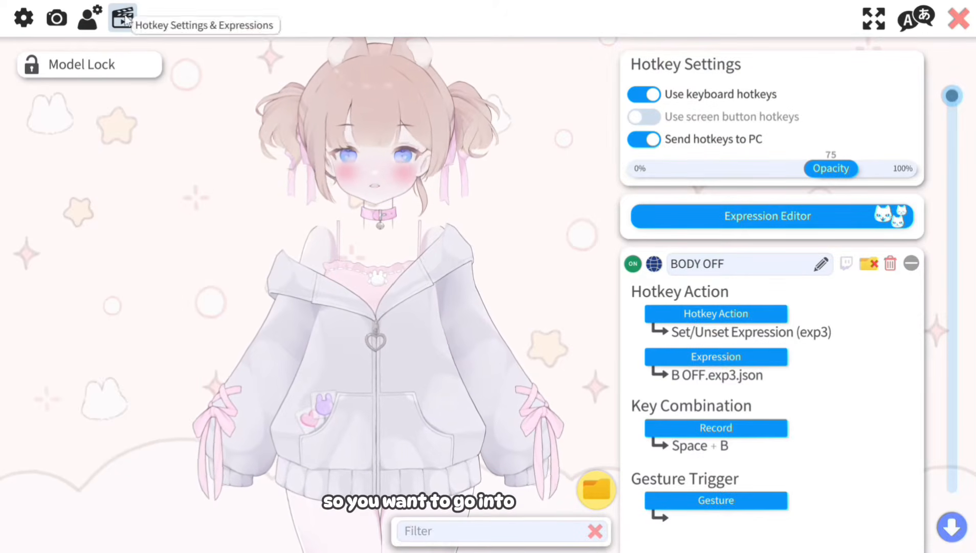
scroll(812, 470, "down", 12)
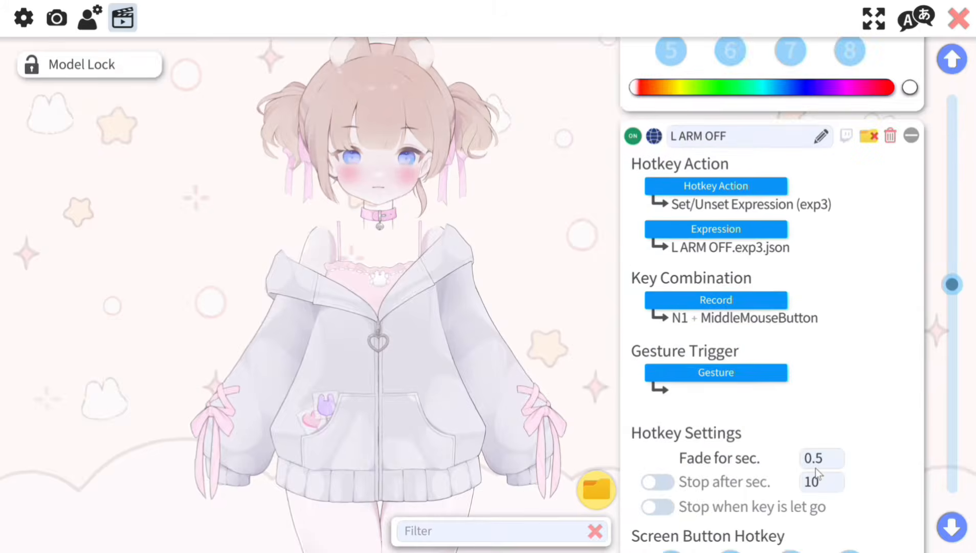
scroll(814, 469, "down", 10)
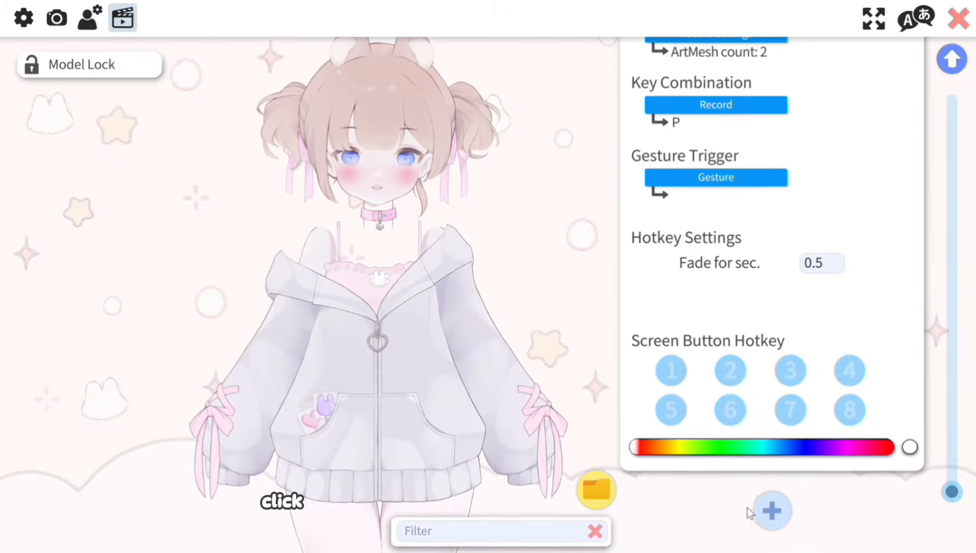
left_click(770, 510)
scroll(755, 517, "down", 5)
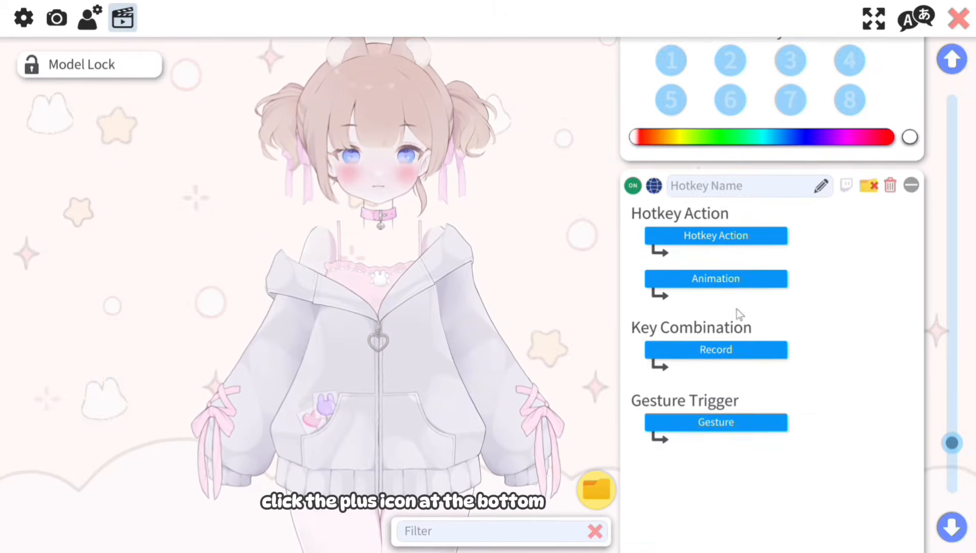
Set the new hotkey's action to ArtMesh Color Preset and record the current ArtMesh color settings into it
left_click(744, 241)
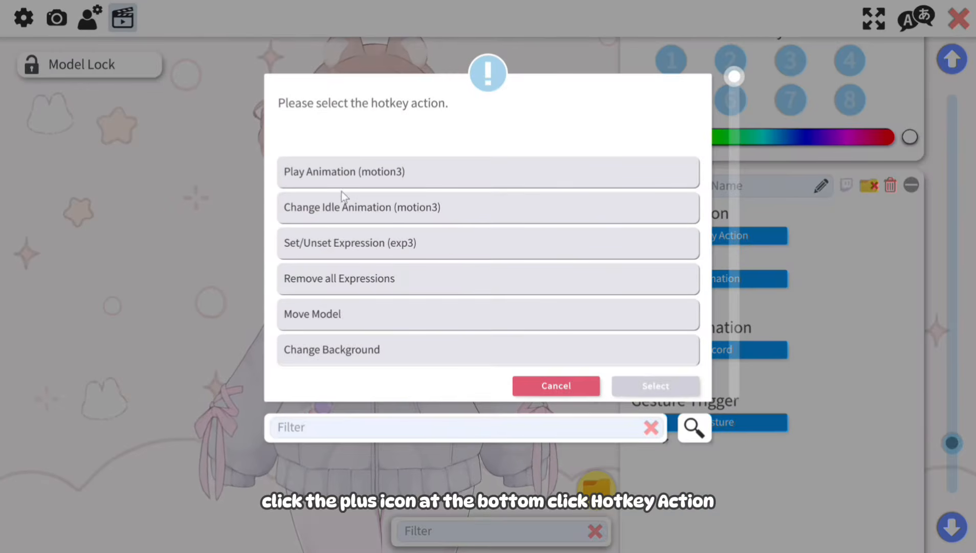
scroll(407, 315, "down", 10)
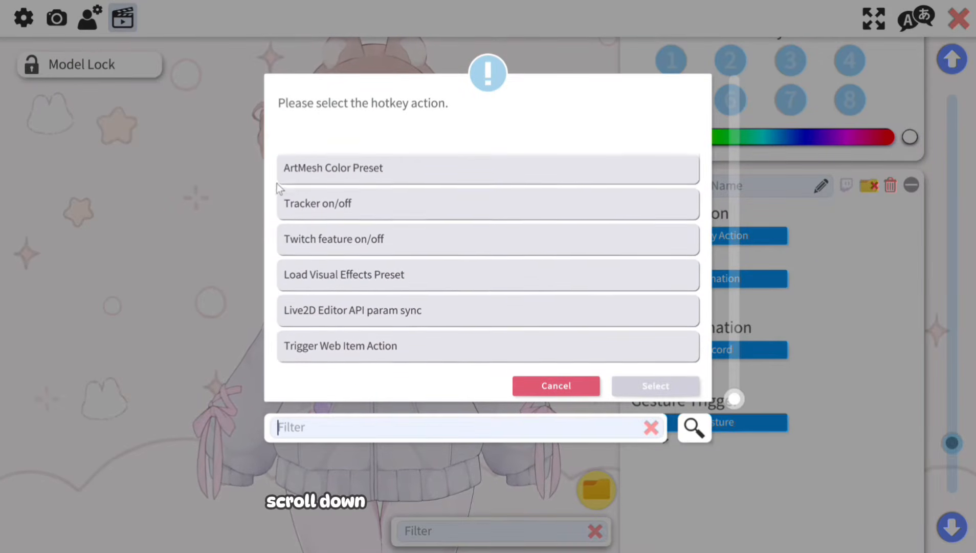
scroll(395, 256, "up", 1)
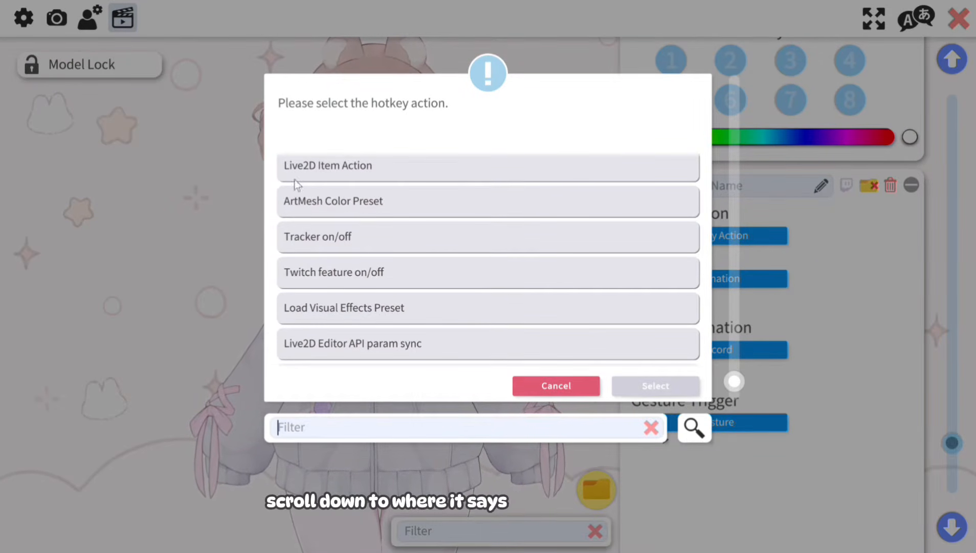
left_click(364, 202)
left_click(644, 385)
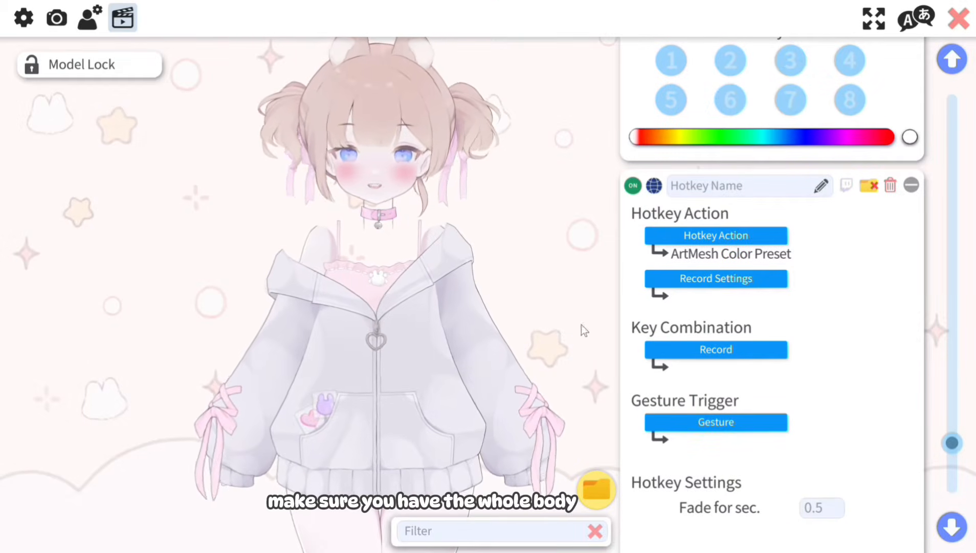
left_click(726, 285)
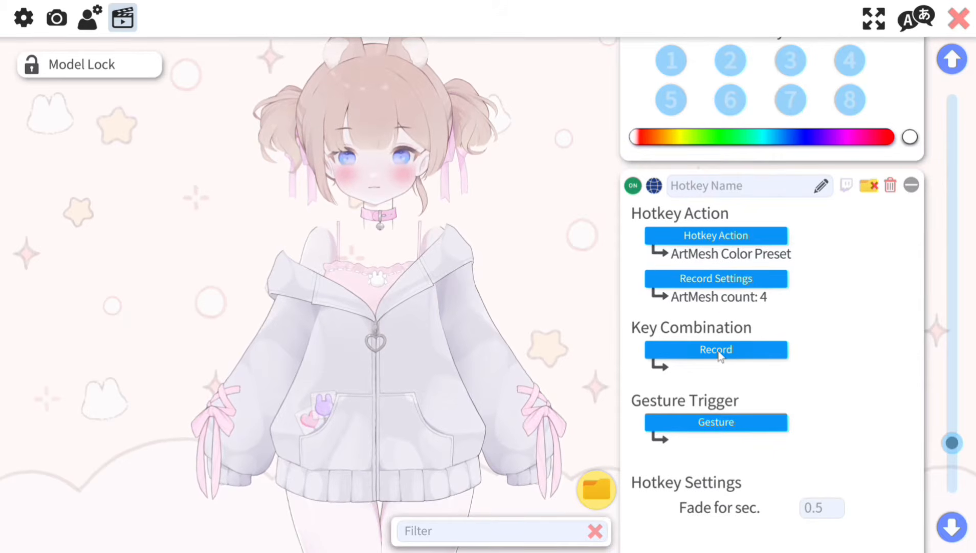
Record the single key O as the new hotkey's key combination, clearing the other captured keys
left_click(719, 353)
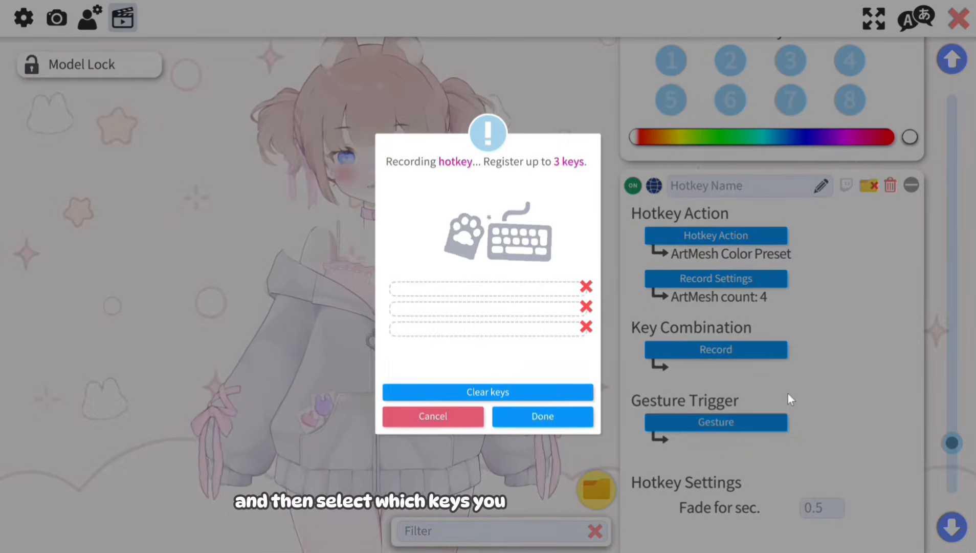
left_click(522, 291)
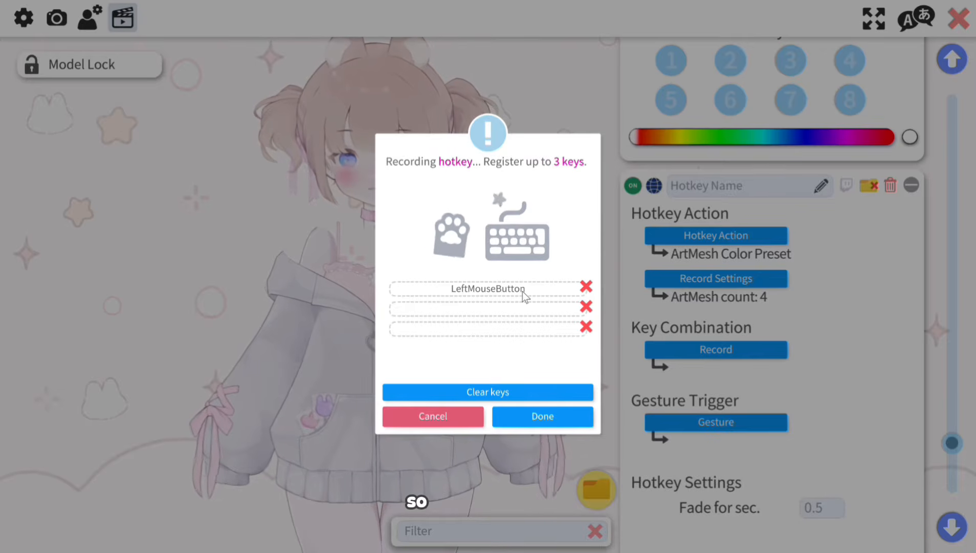
key("p")
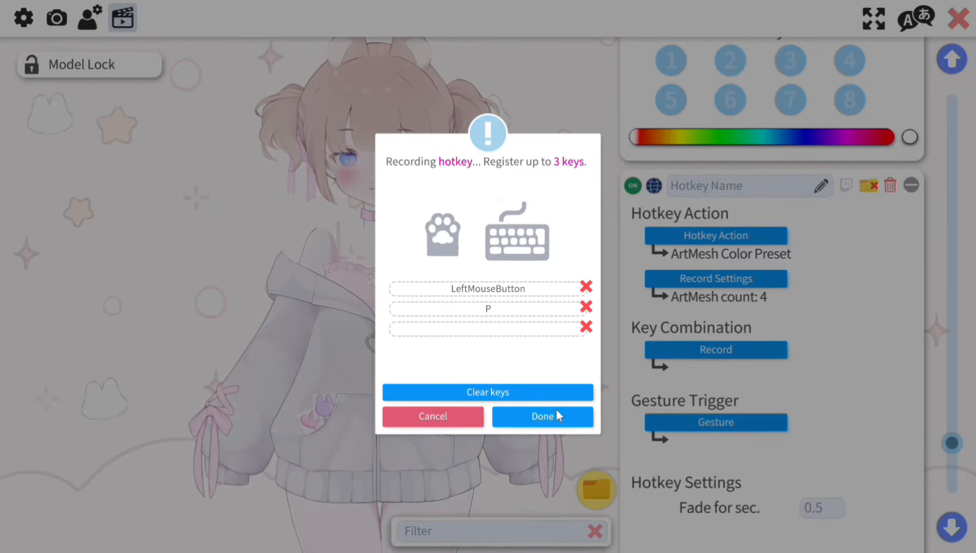
key("o")
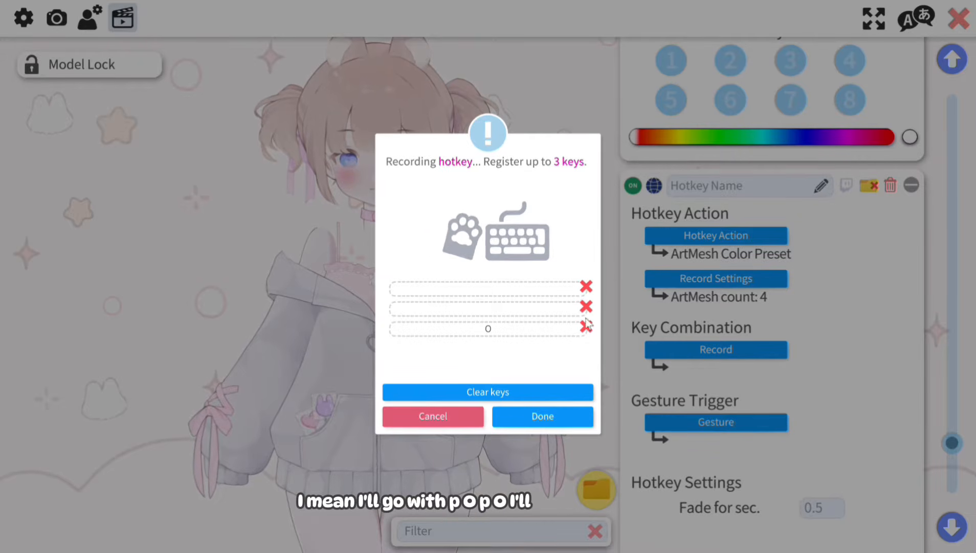
left_click(560, 422)
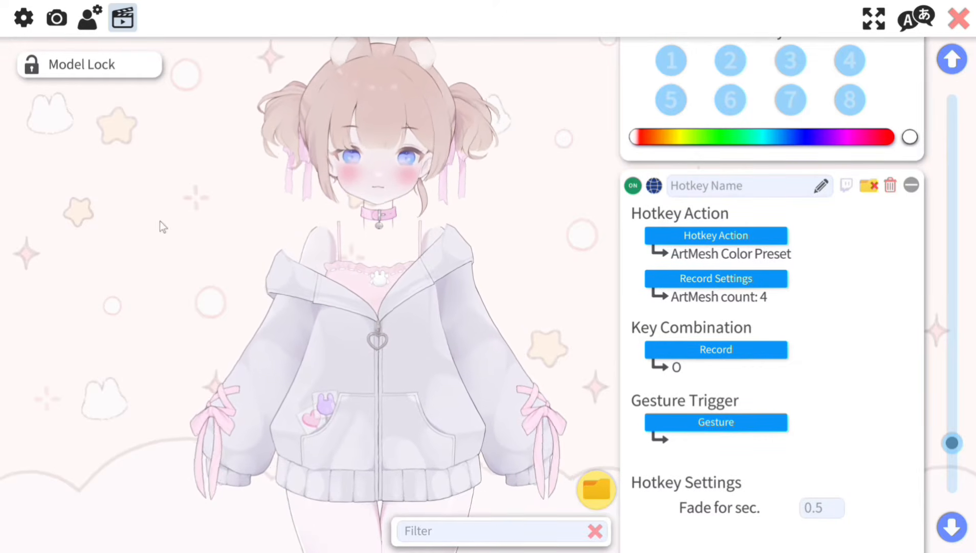
Leave the hotkey settings and load the current model, with its body hidden, into the scene as a Live2D item
left_click(963, 20)
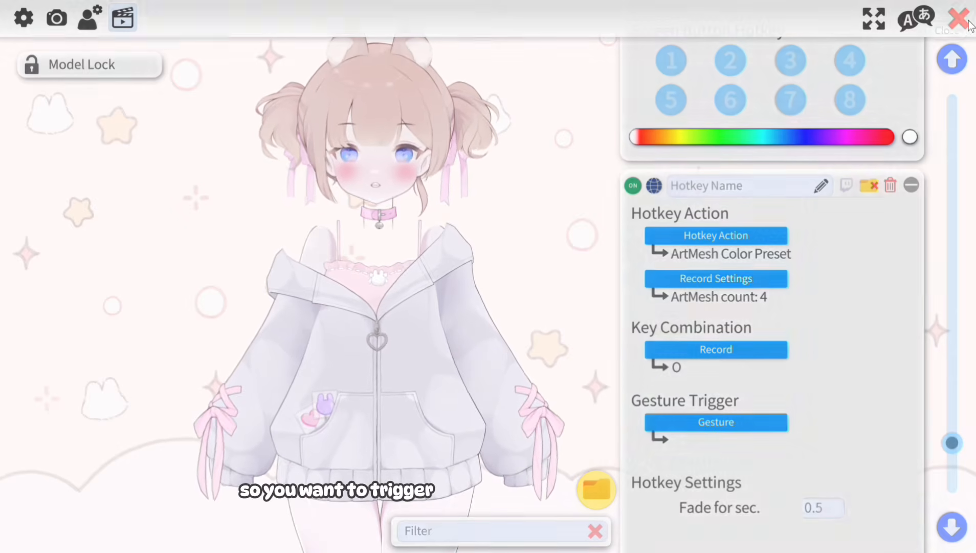
double_click(35, 160)
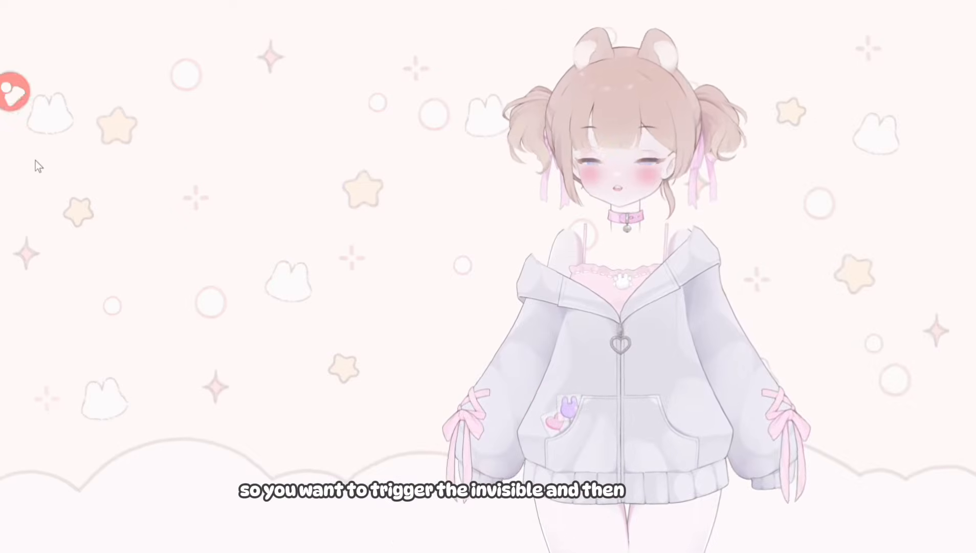
left_click(71, 148)
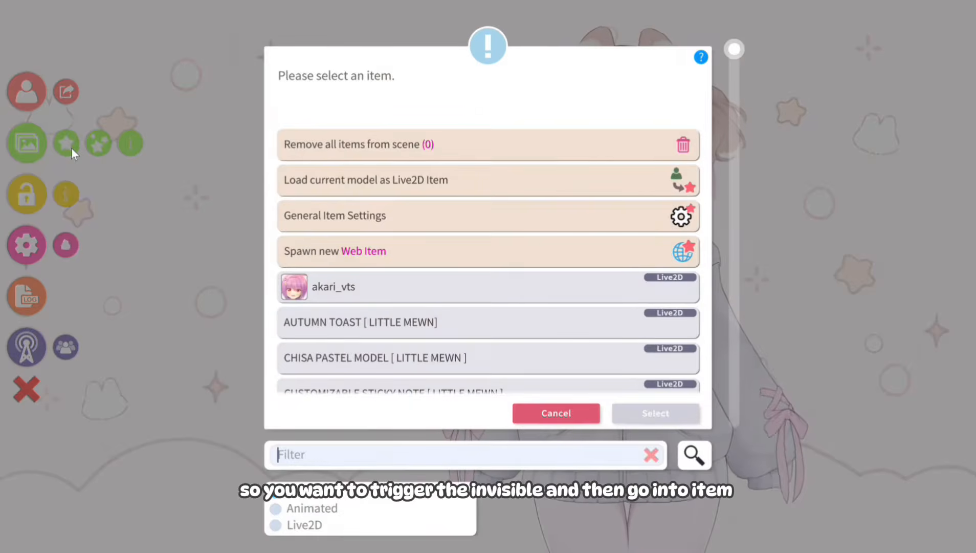
left_click(548, 414)
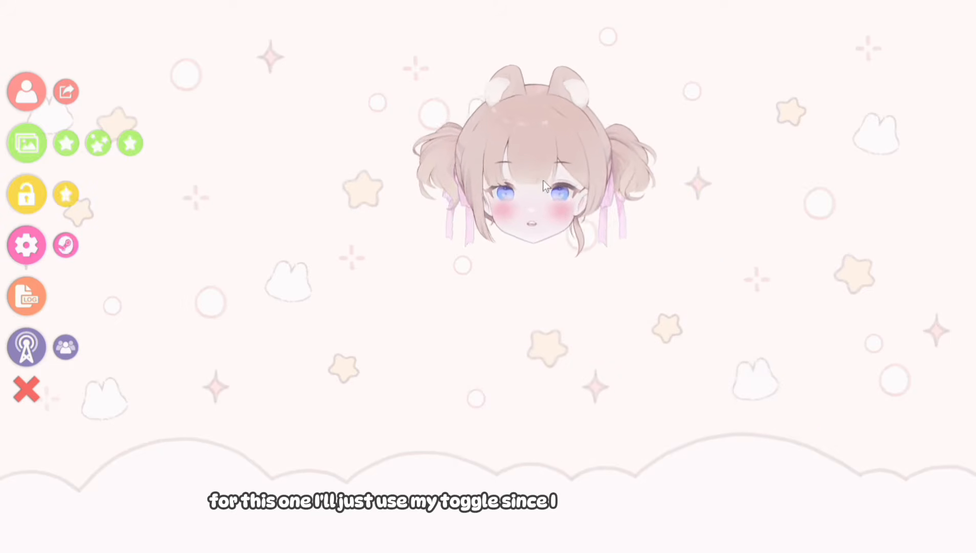
left_click(67, 145)
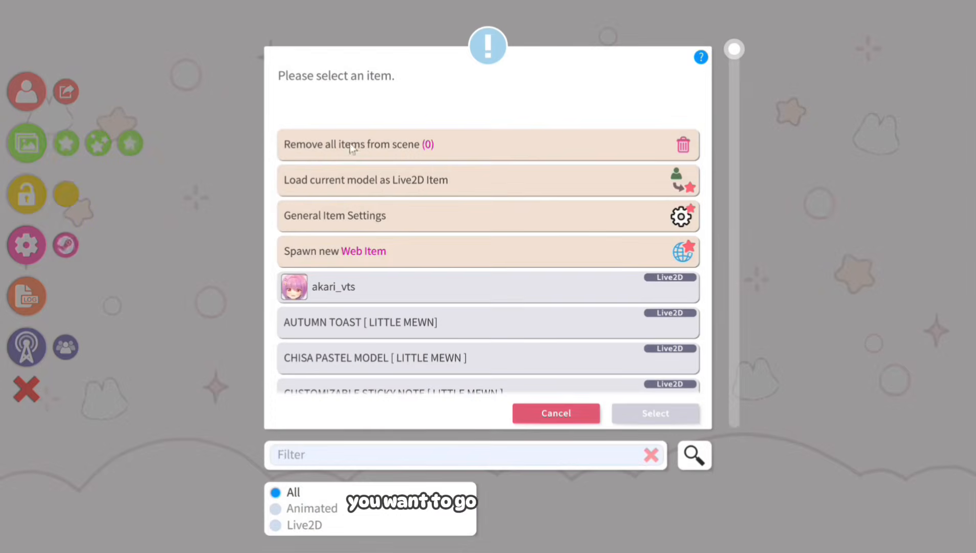
left_click(405, 182)
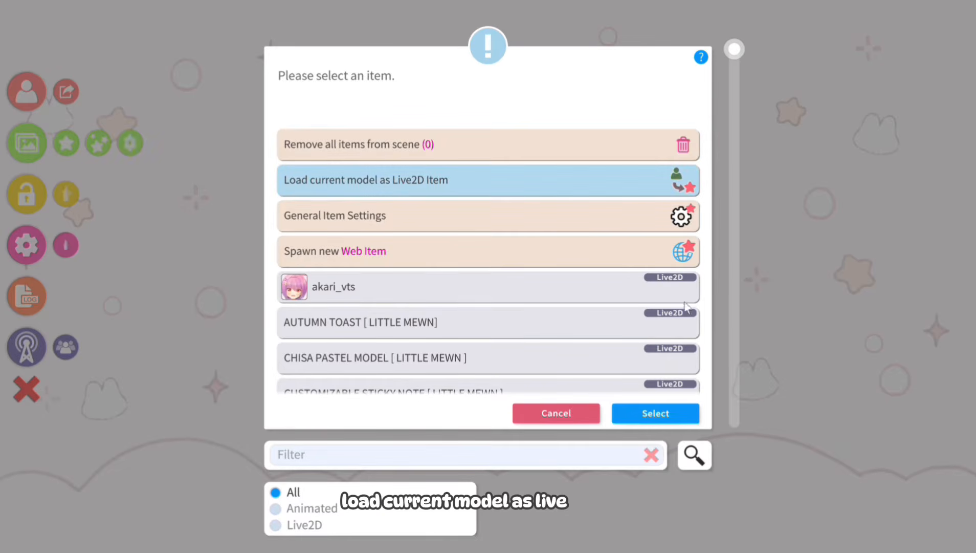
left_click(656, 415)
left_click(659, 307)
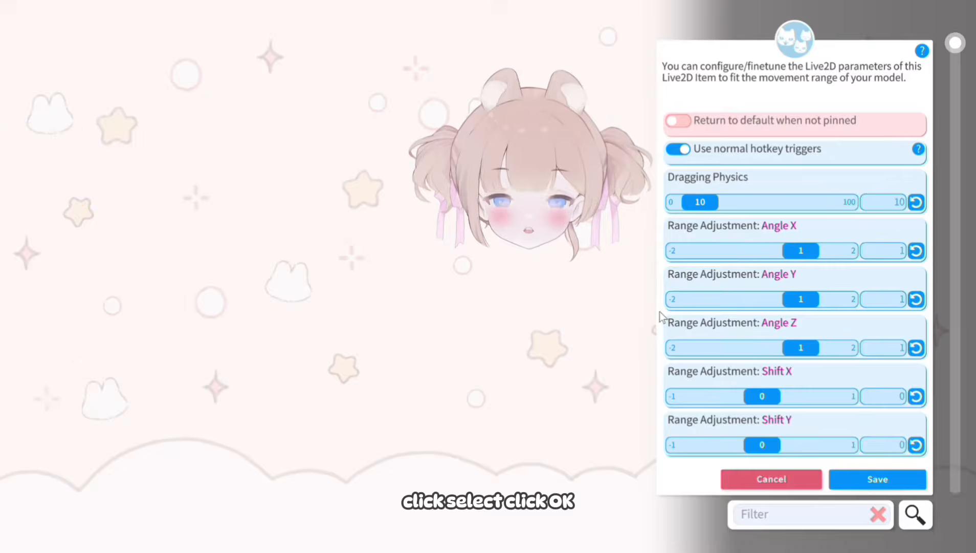
left_click_drag(271, 343, 276, 308)
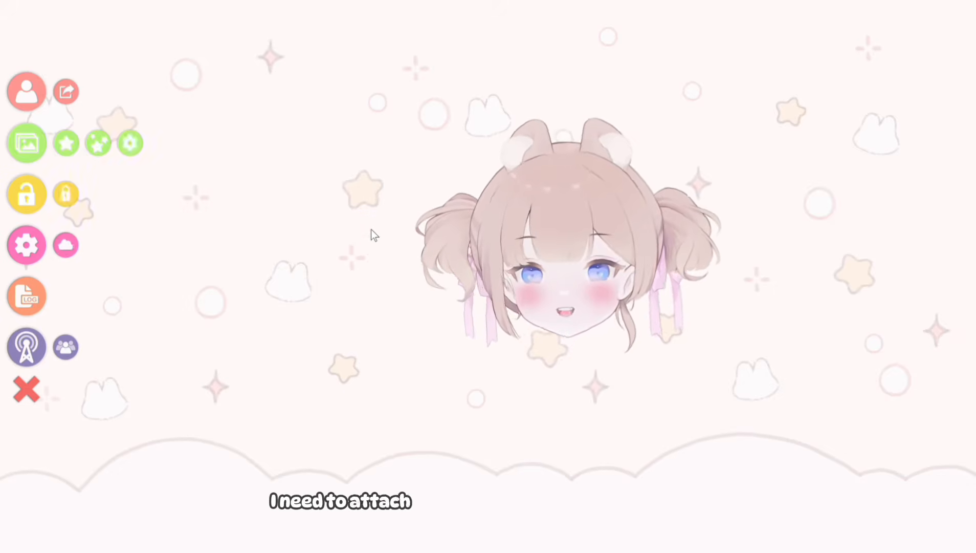
Load the PRINCESS SUMMER ONEPIECE outfit as the main model, enlarge it, and place it beside the head item
left_click(29, 95)
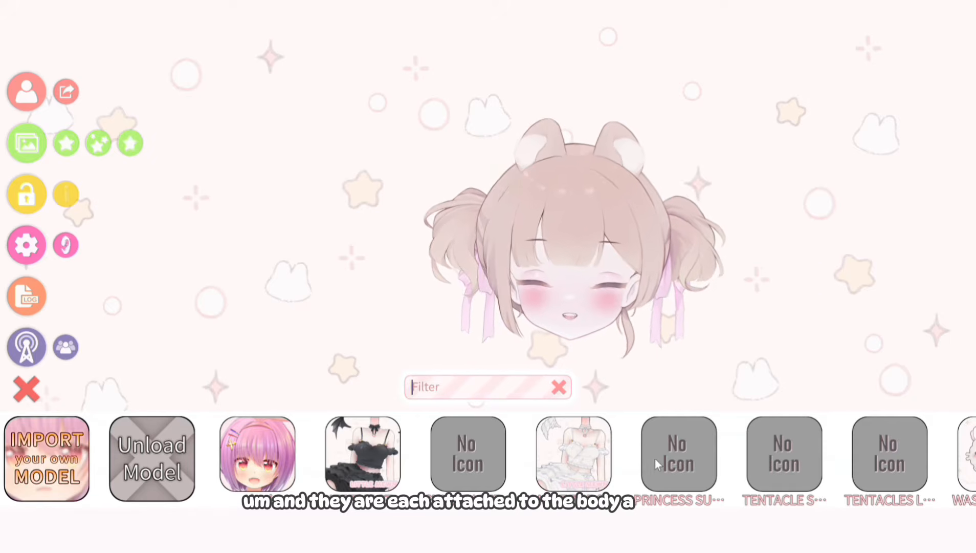
left_click(690, 470)
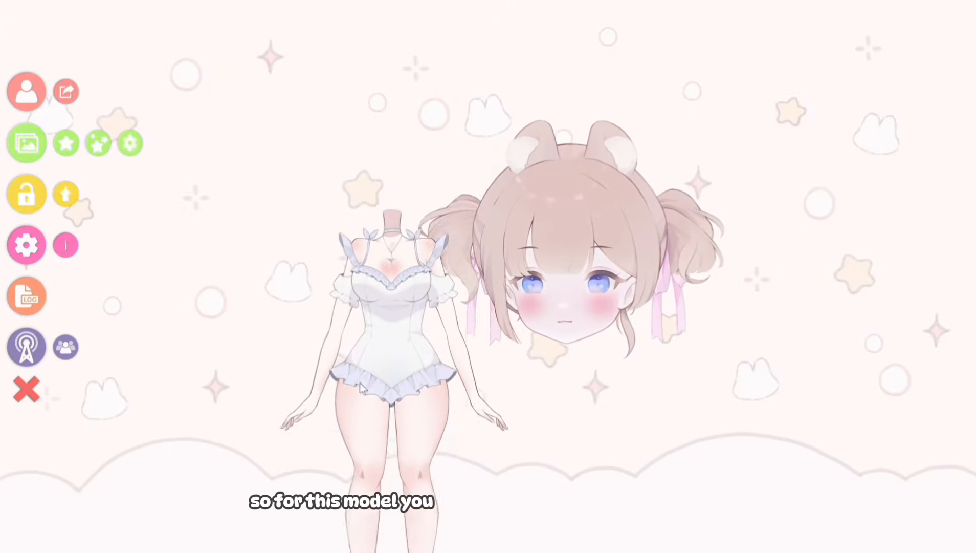
left_click_drag(360, 383, 344, 430)
scroll(367, 333, "up", 8)
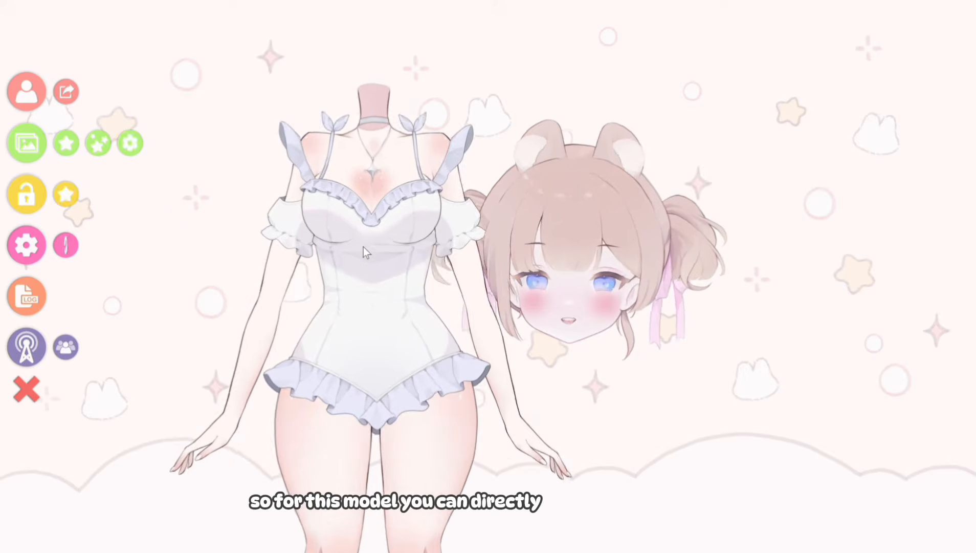
left_click_drag(363, 246, 353, 363)
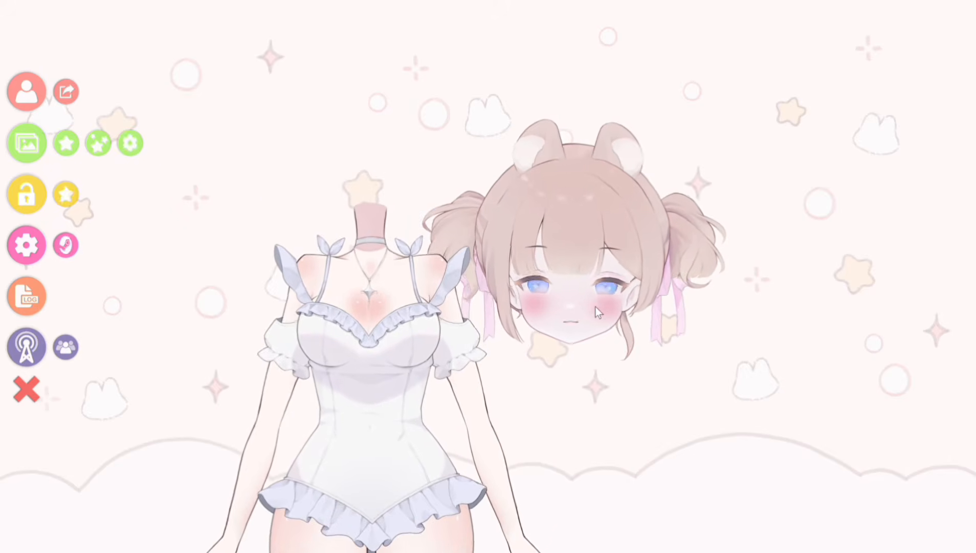
Rearrange the head item and the one-piece body, and pin the head onto the body's neck
left_click_drag(581, 315, 581, 246)
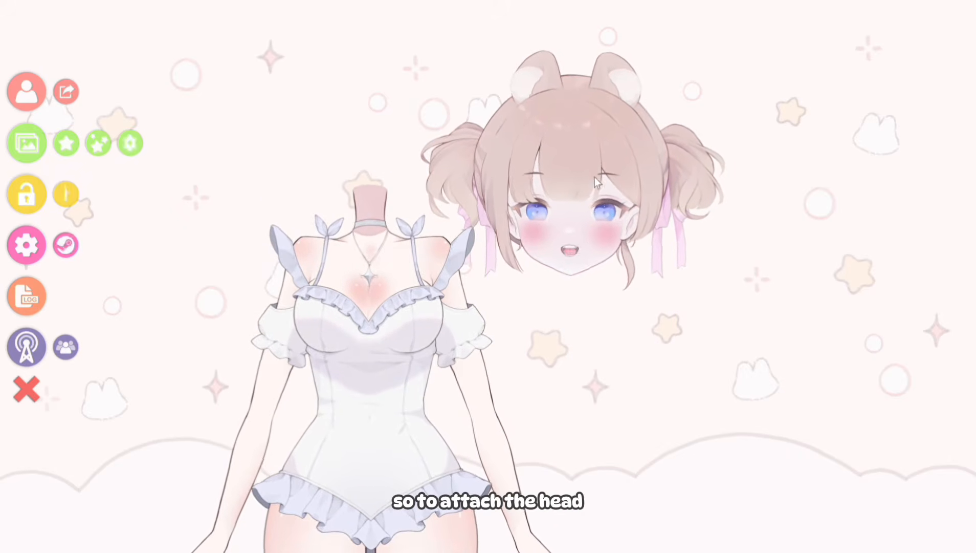
left_click_drag(595, 177, 761, 234)
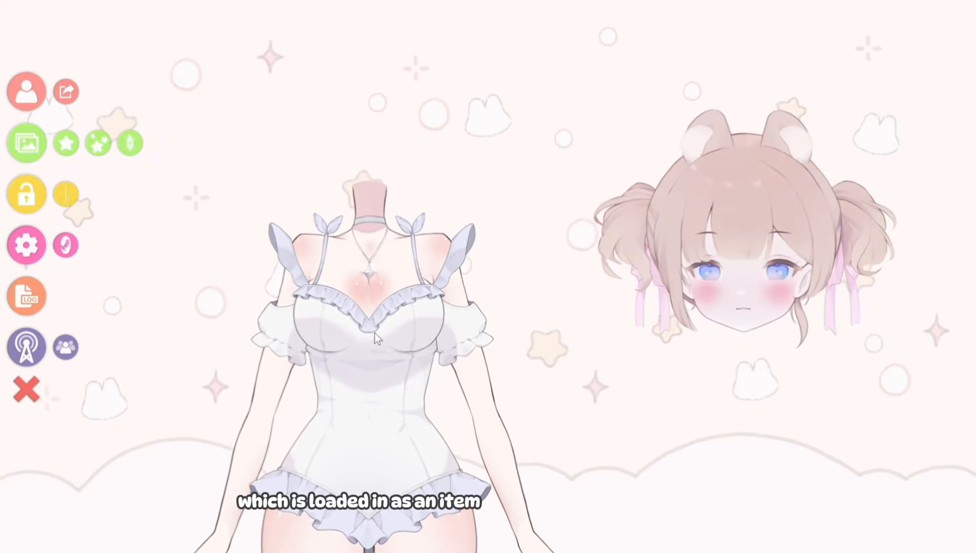
left_click_drag(375, 333, 473, 273)
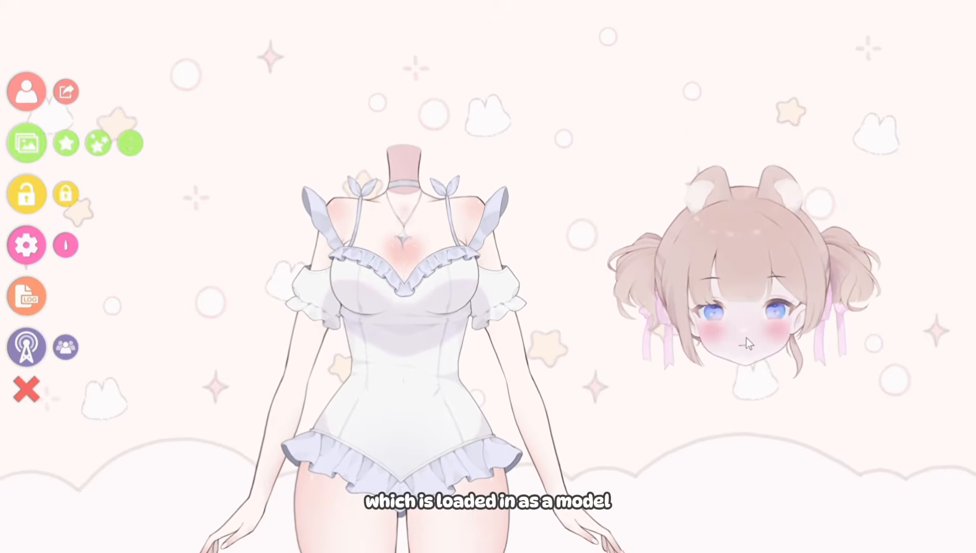
left_click_drag(669, 246, 407, 161)
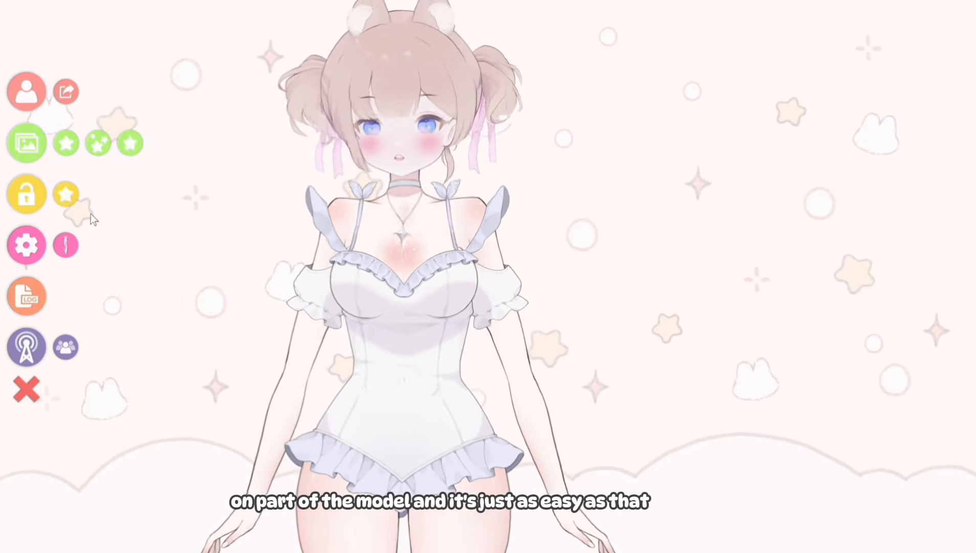
Open the one-piece model's item-pinning exclusion list, filter it to the ArtMeshes under the attached head, and accept the list
left_click(28, 245)
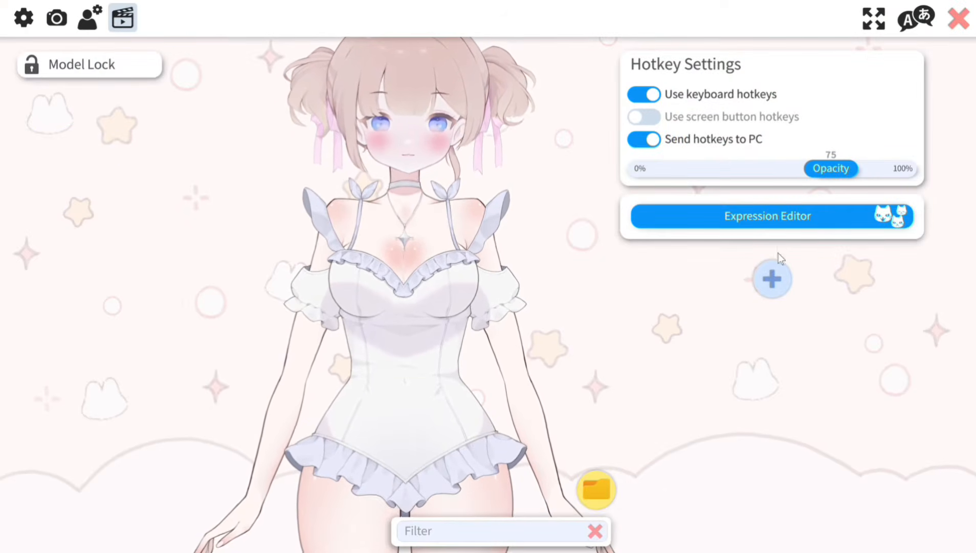
left_click(98, 18)
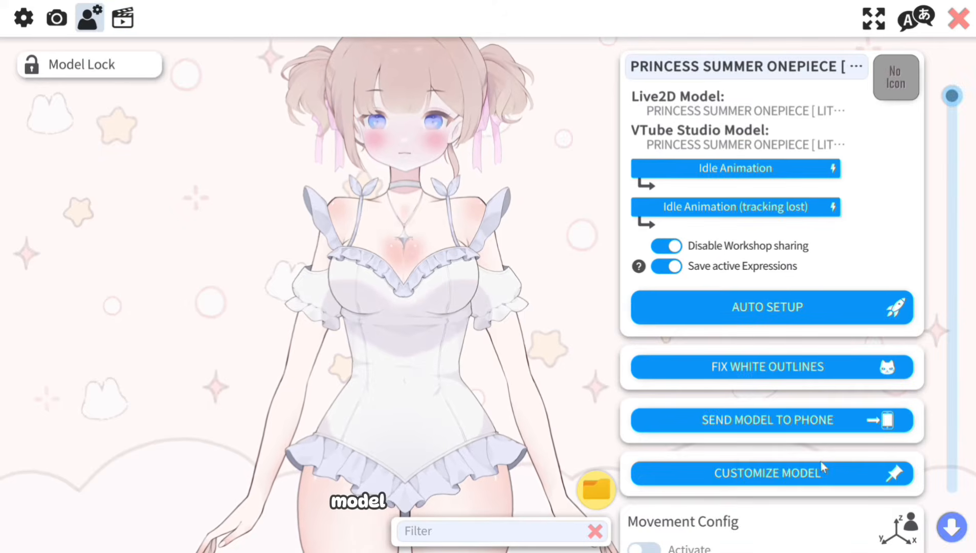
left_click(783, 473)
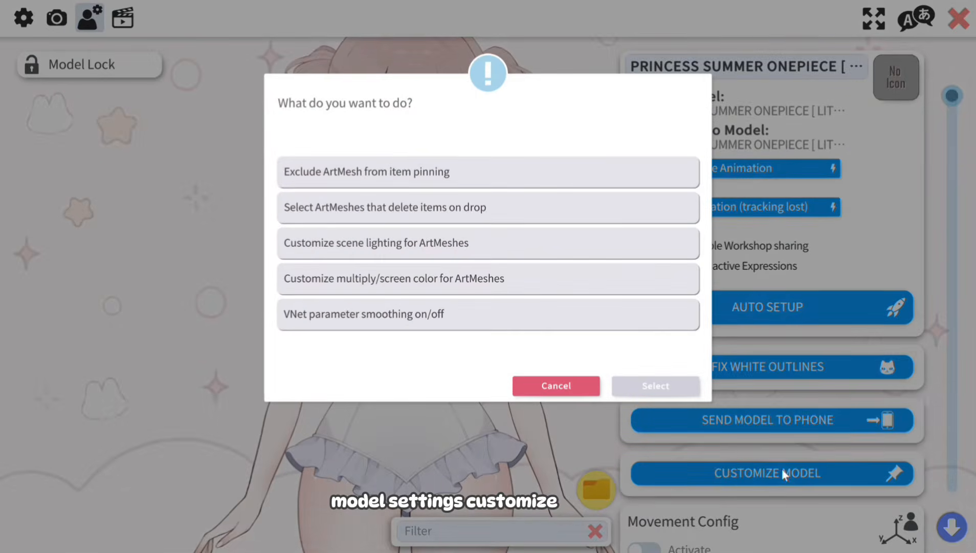
left_click(422, 288)
left_click(423, 170)
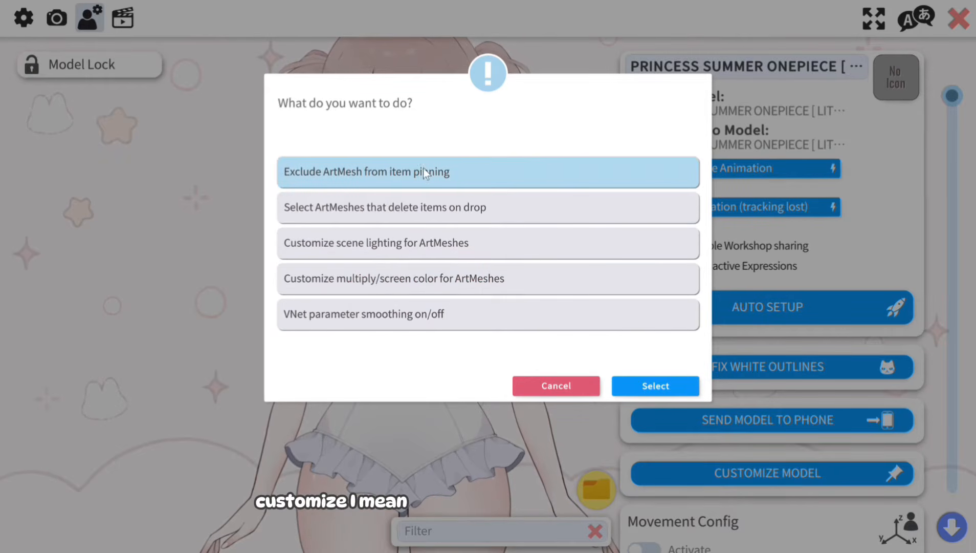
left_click(651, 394)
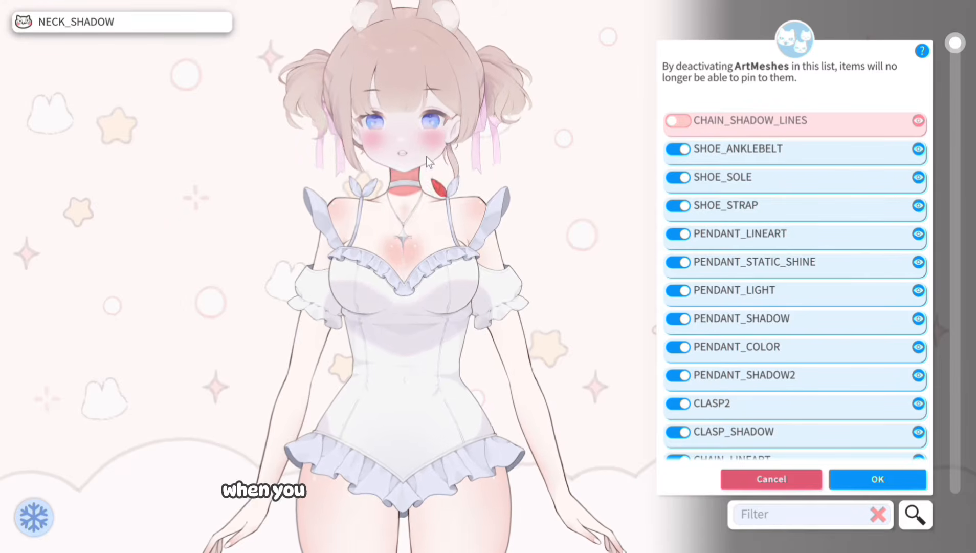
left_click(409, 154)
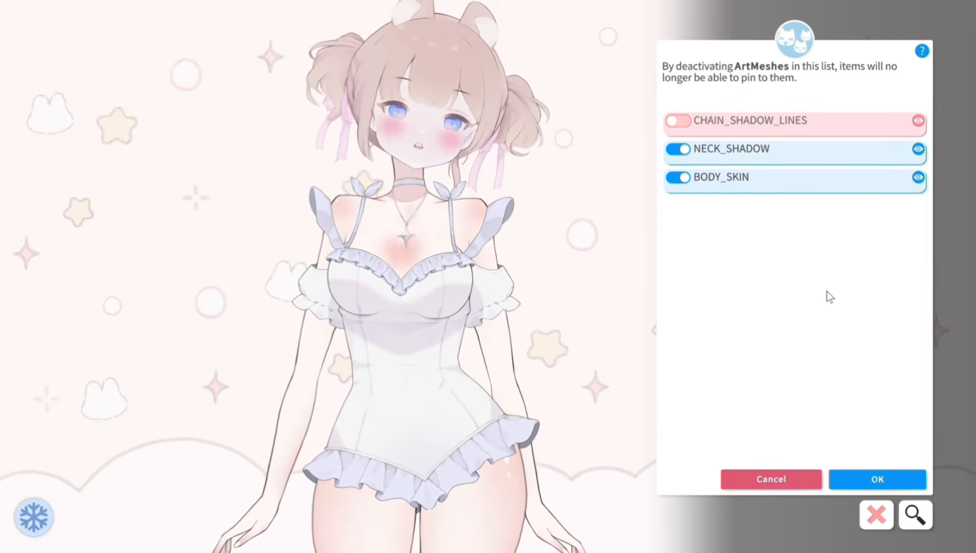
left_click(869, 483)
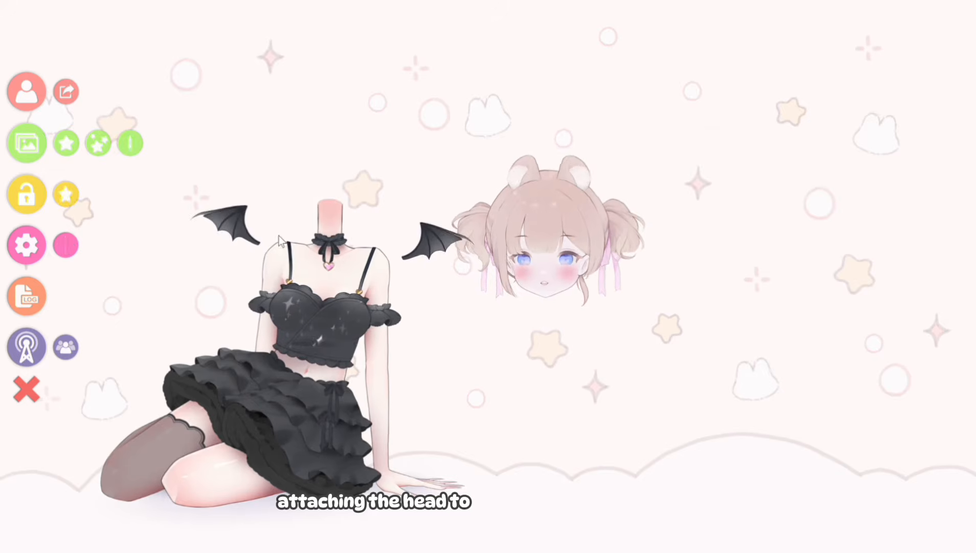
Open the list for excluding ArtMeshes from item pinning on the BITE THE STARS OUTFIT model
left_click(25, 245)
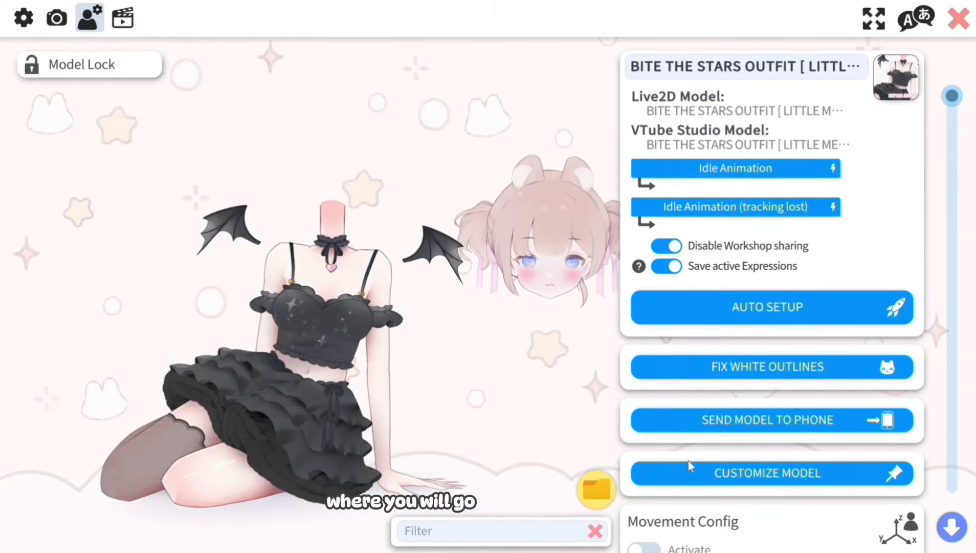
left_click(772, 468)
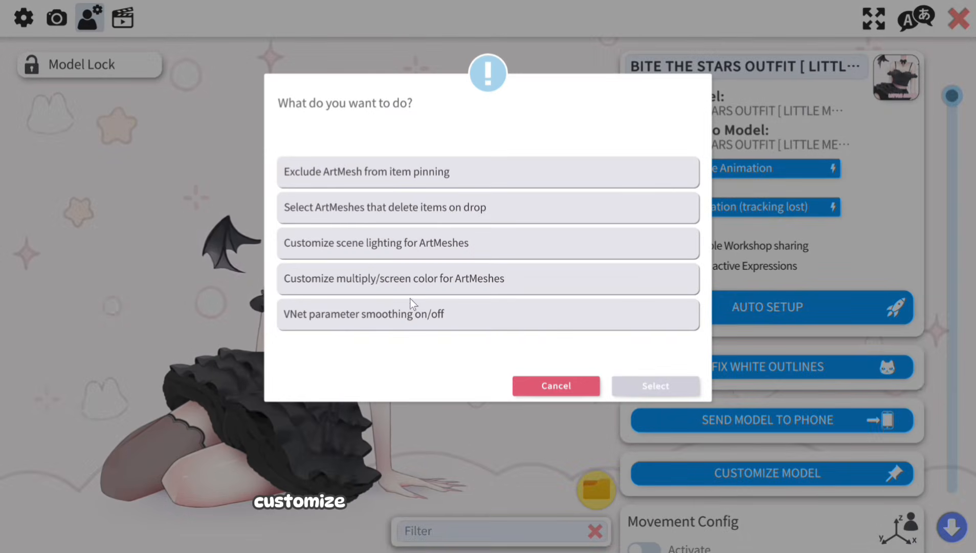
left_click(436, 169)
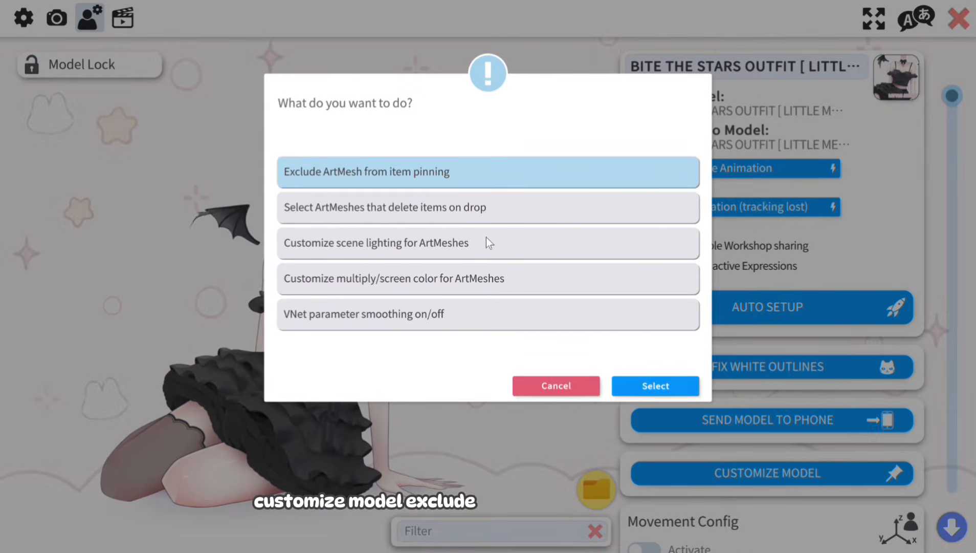
left_click(646, 385)
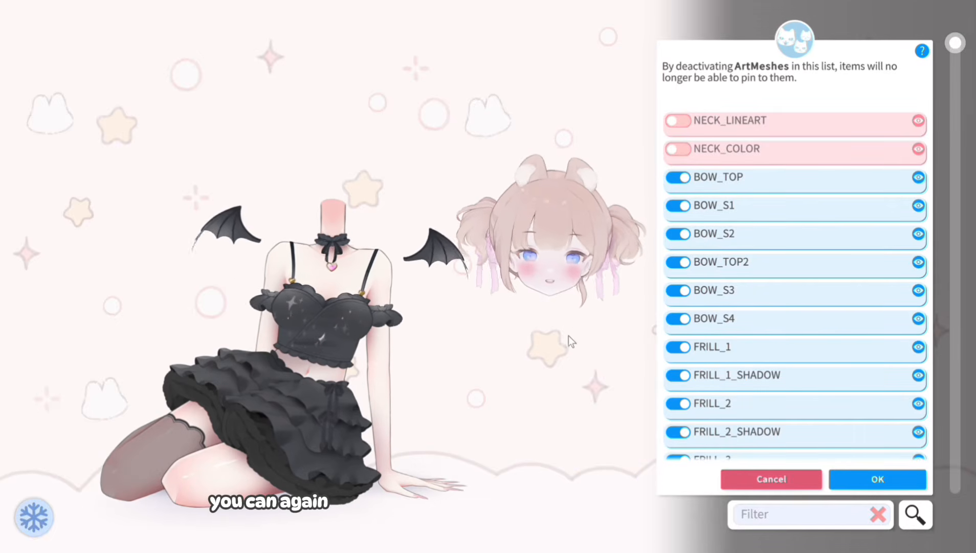
Pin the head item onto the black outfit's neck and filter the exclusion list to the ArtMeshes there
left_click_drag(541, 243, 333, 208)
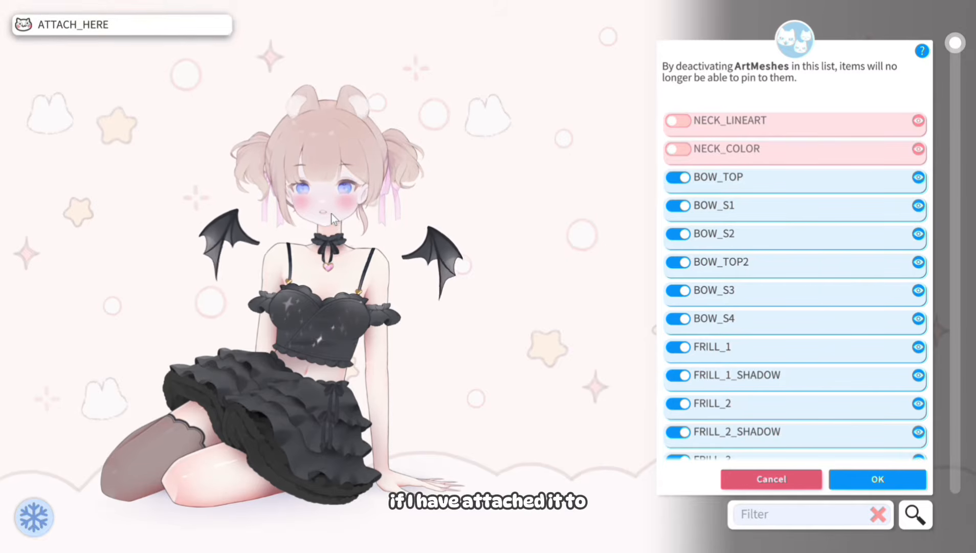
left_click(322, 227)
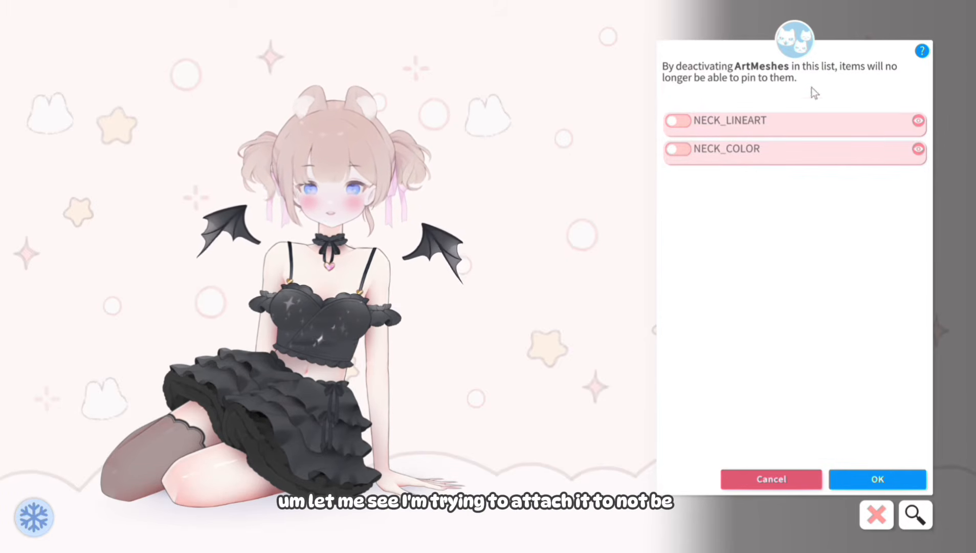
Switch item pinning for NECK_LINEART and NECK_COLOR on and back off, with the list filtered to the neck's ArtMeshes
left_click(687, 125)
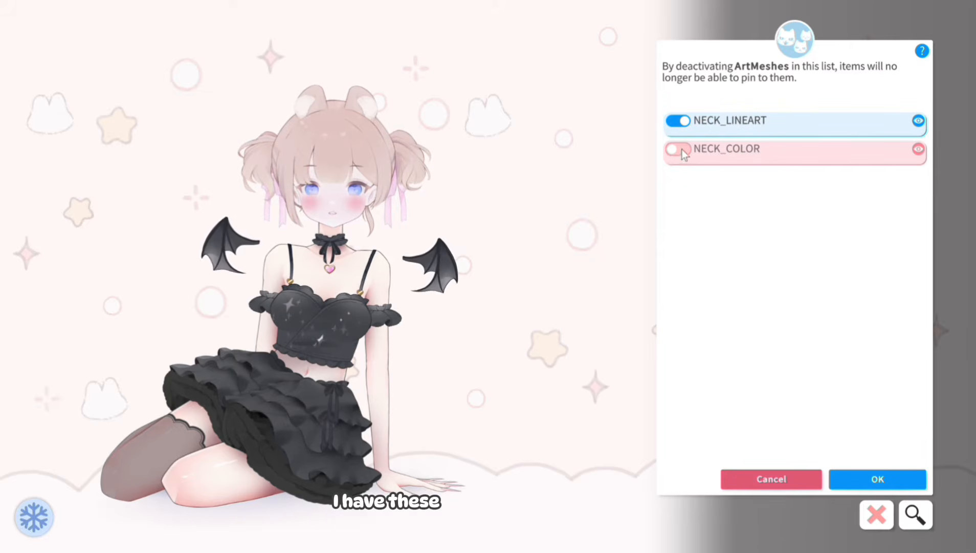
left_click(325, 213)
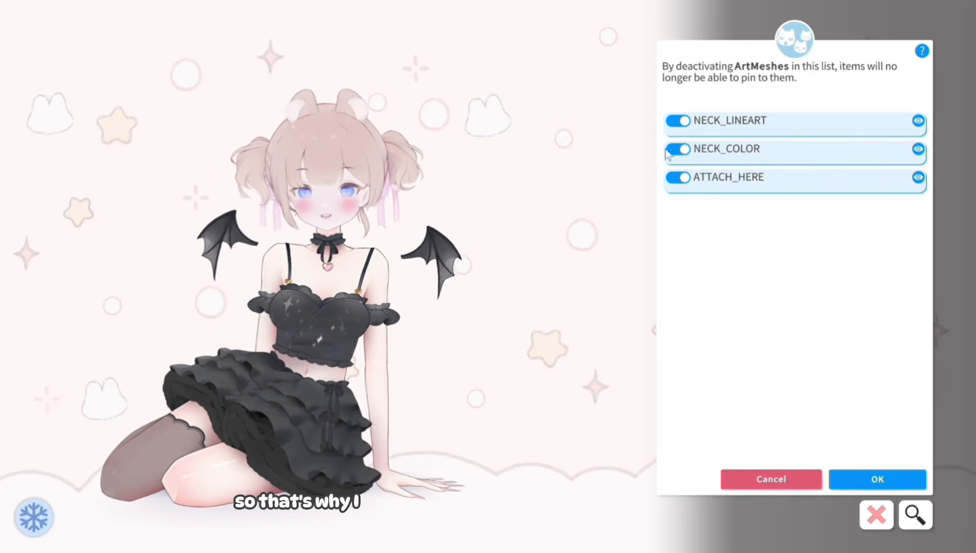
left_click(685, 123)
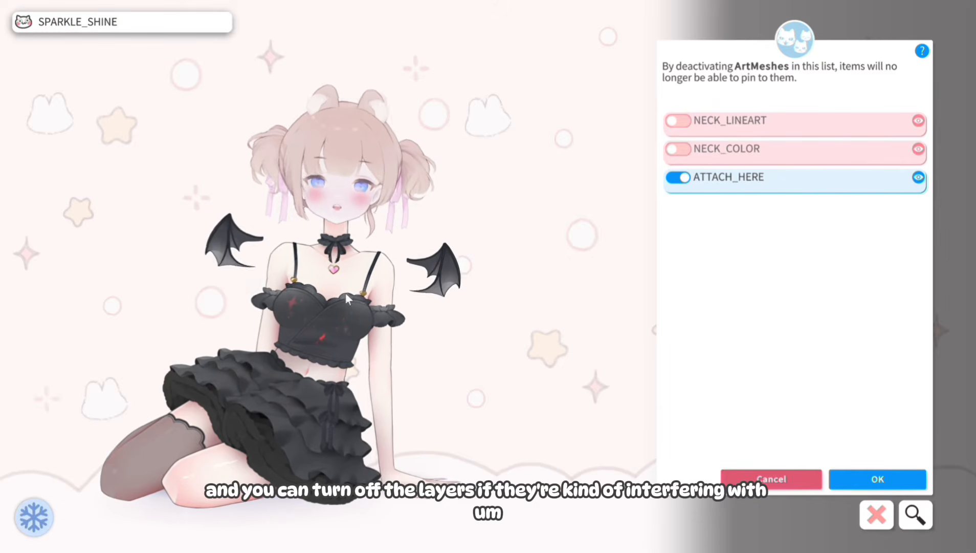
left_click_drag(345, 292, 410, 290)
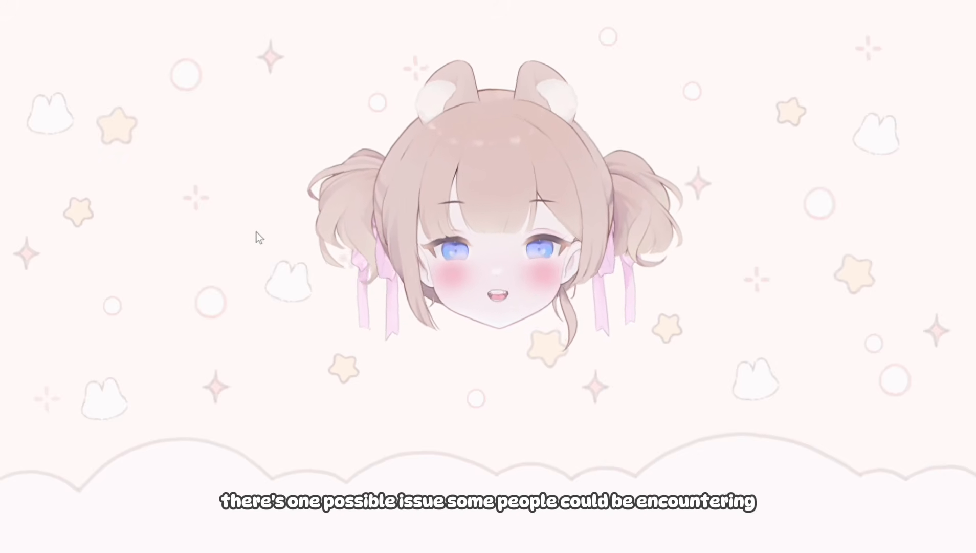
Load the CHISA PASTEL model as the main model
double_click(226, 121)
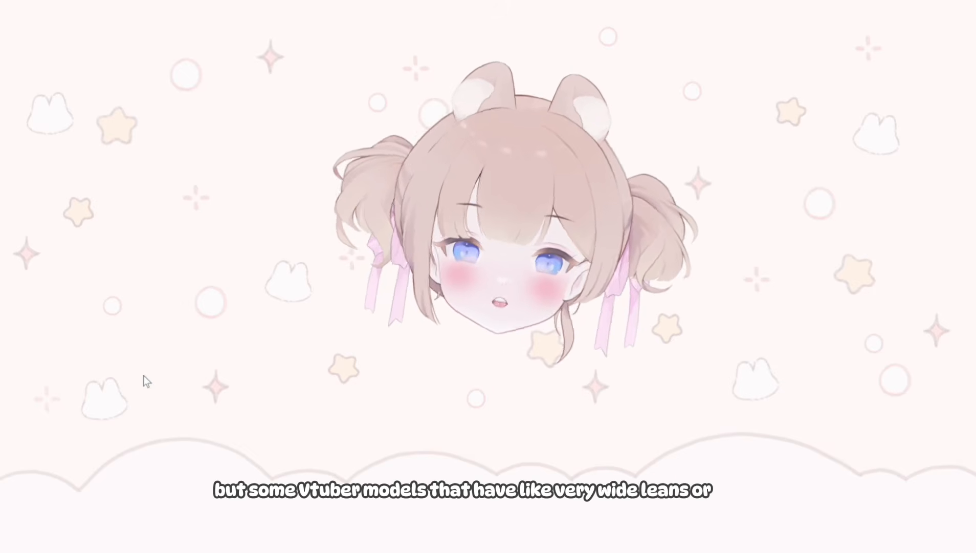
double_click(203, 231)
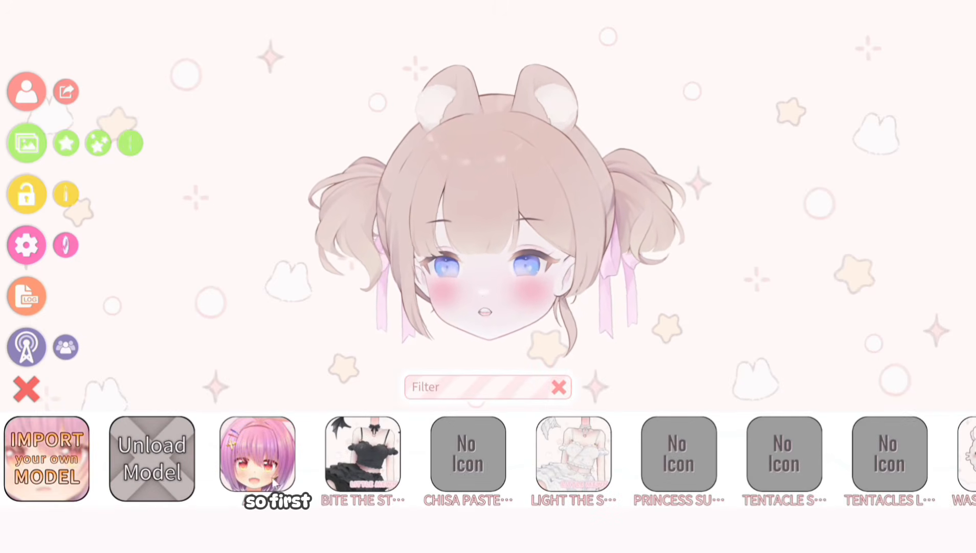
left_click(484, 463)
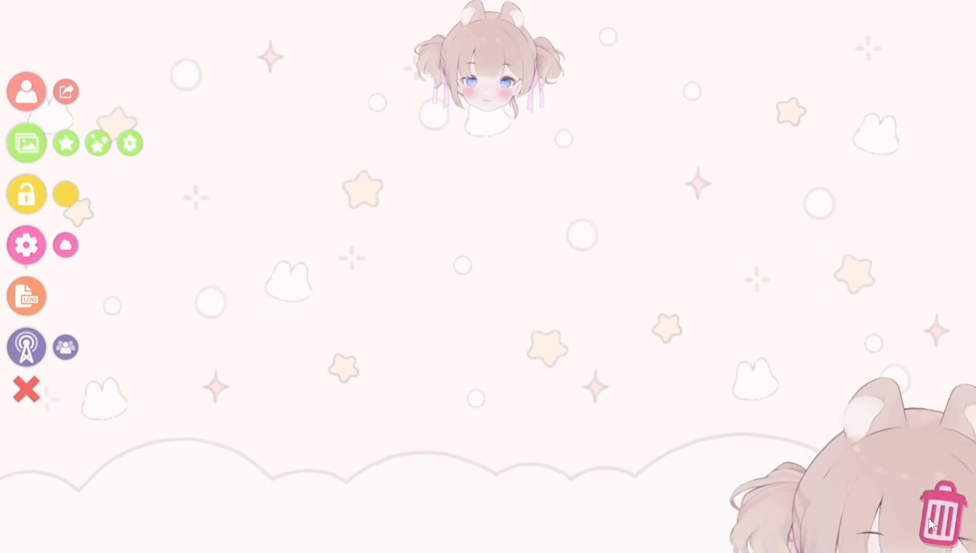
Remove the separate head item from the scene and place the loaded model enlarged in the middle
left_click_drag(484, 152, 469, 337)
scroll(496, 253, "up", 5)
scroll(470, 330, "up", 5)
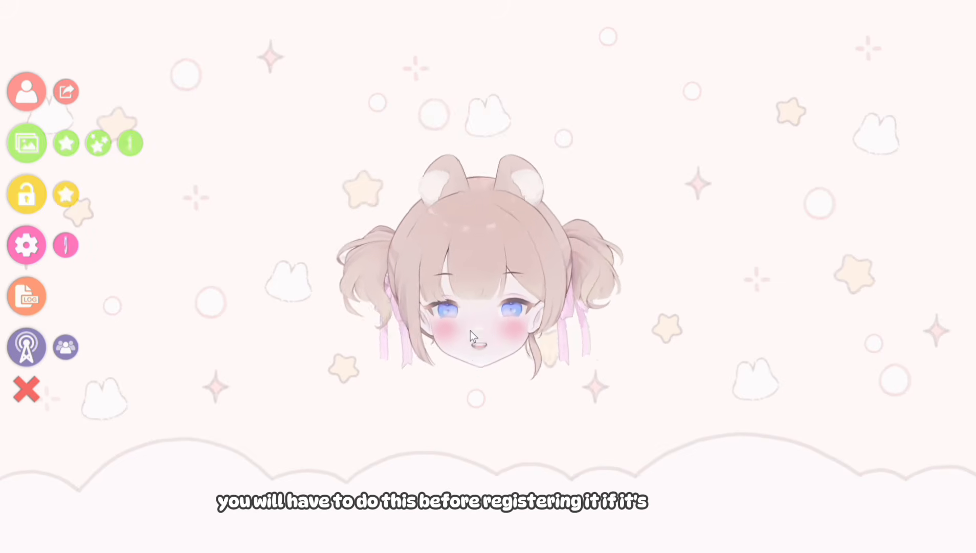
left_click_drag(485, 242, 484, 283)
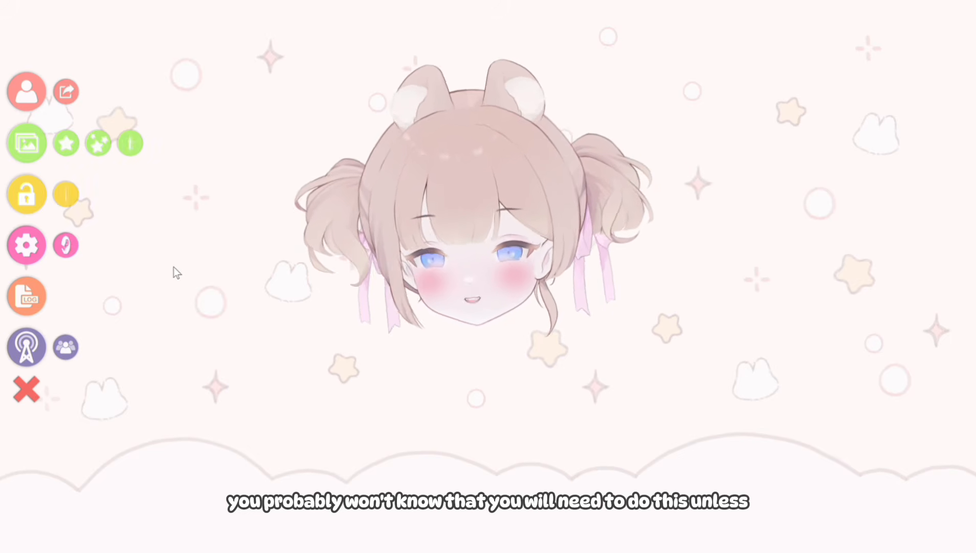
Set both the maximum and minimum output of the model's Face Lean Rotation parameter to 0
left_click(34, 247)
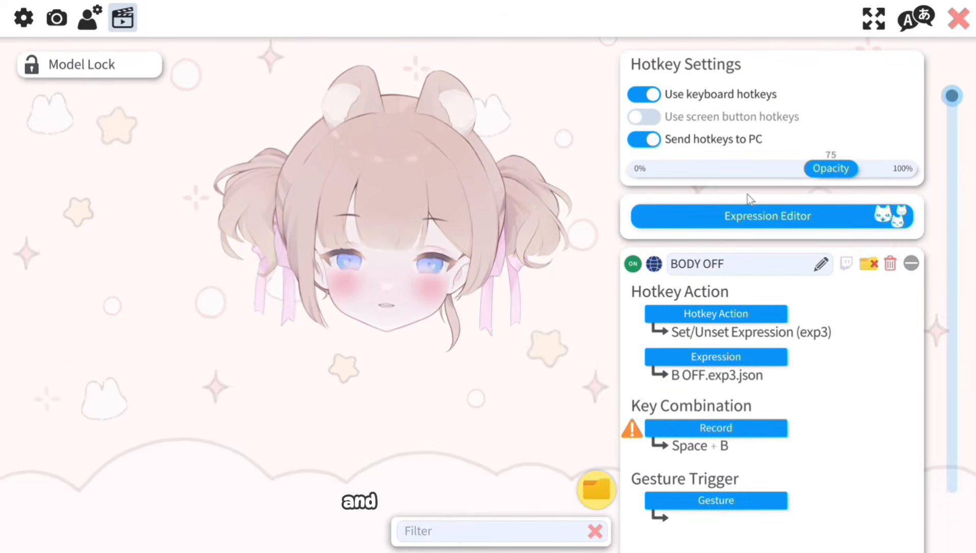
left_click(89, 18)
scroll(812, 461, "down", 6)
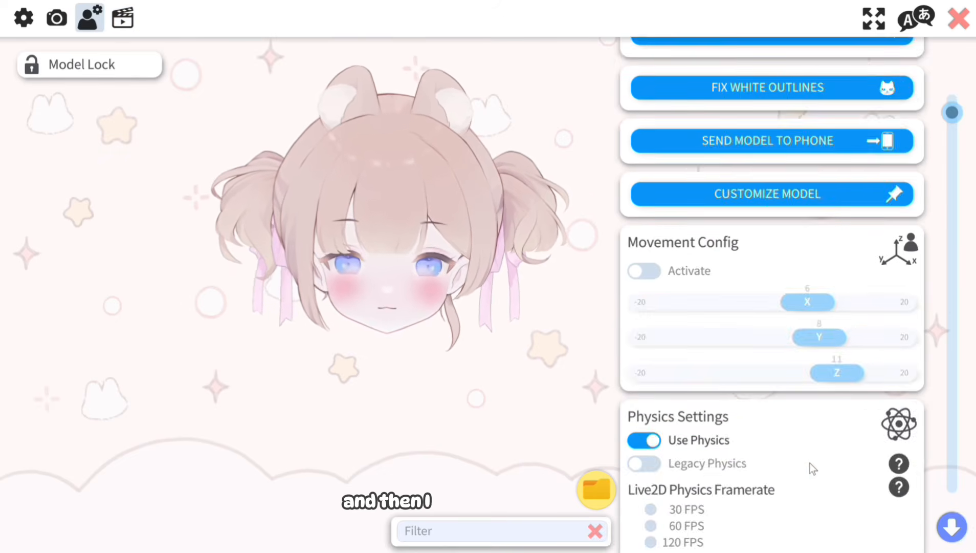
scroll(815, 459, "down", 7)
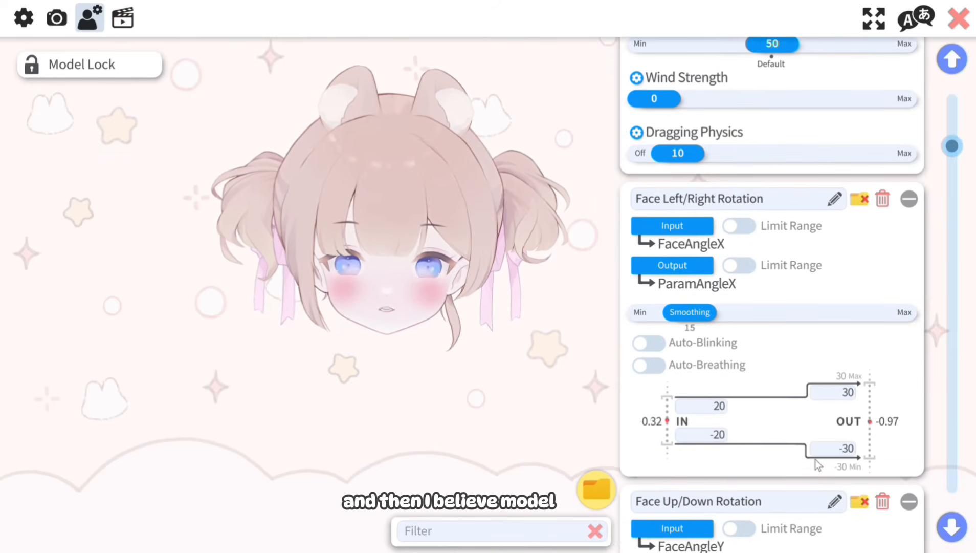
scroll(815, 459, "down", 8)
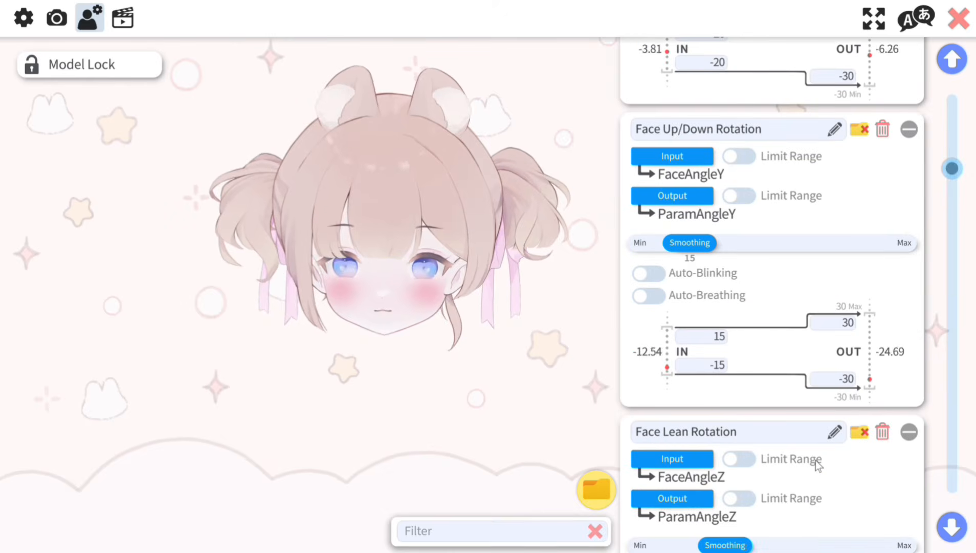
scroll(821, 456, "down", 3)
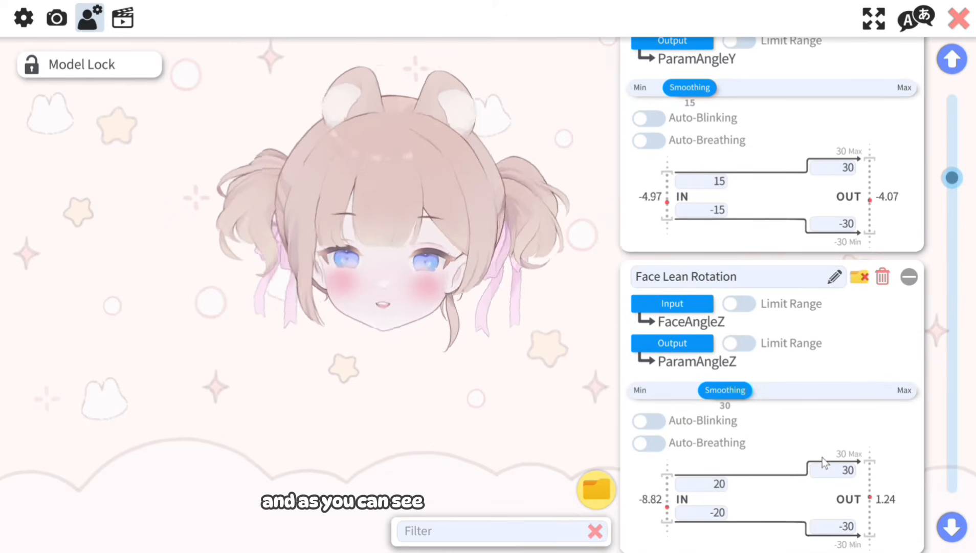
left_click(848, 473)
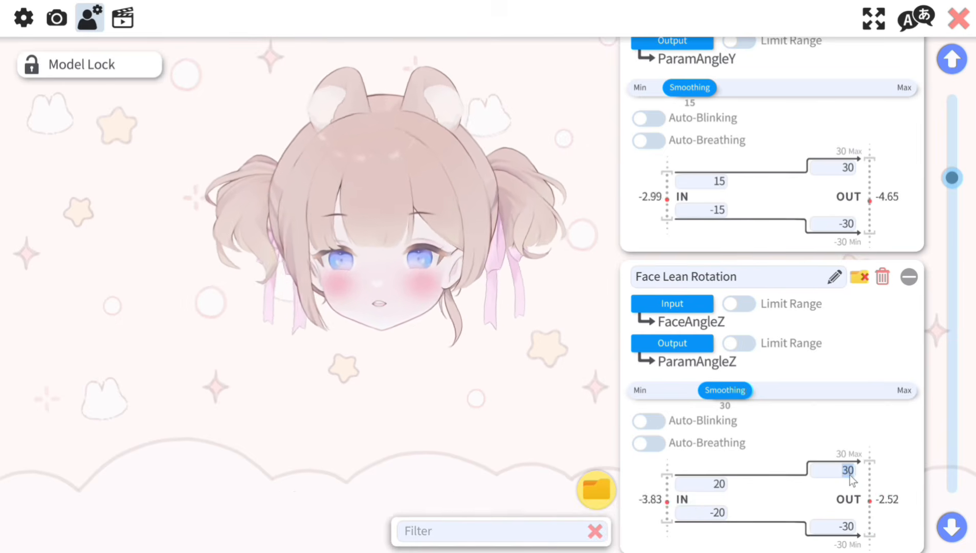
type("0")
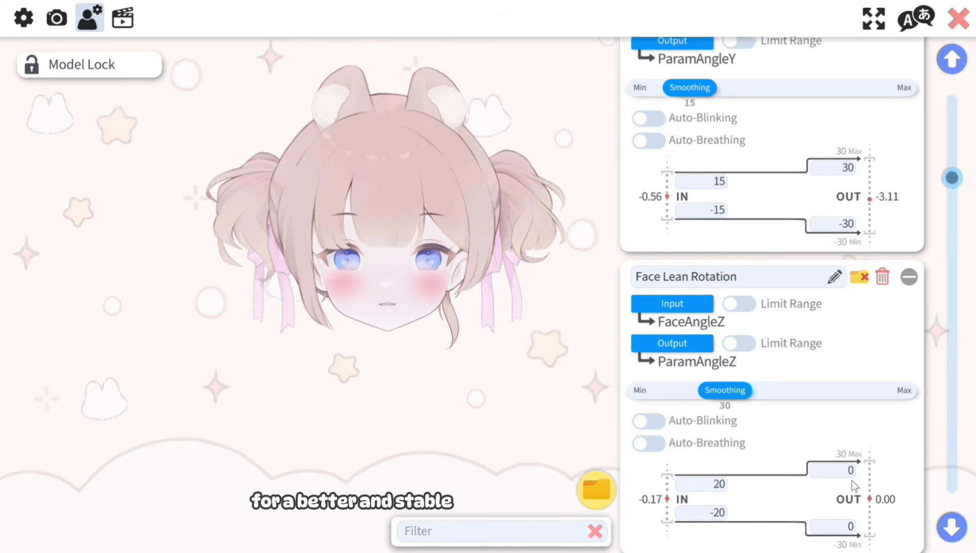
Examine the output ranges of the model's body rotation parameters, especially Body Rotation Z, and close the settings
scroll(822, 473, "down", 10)
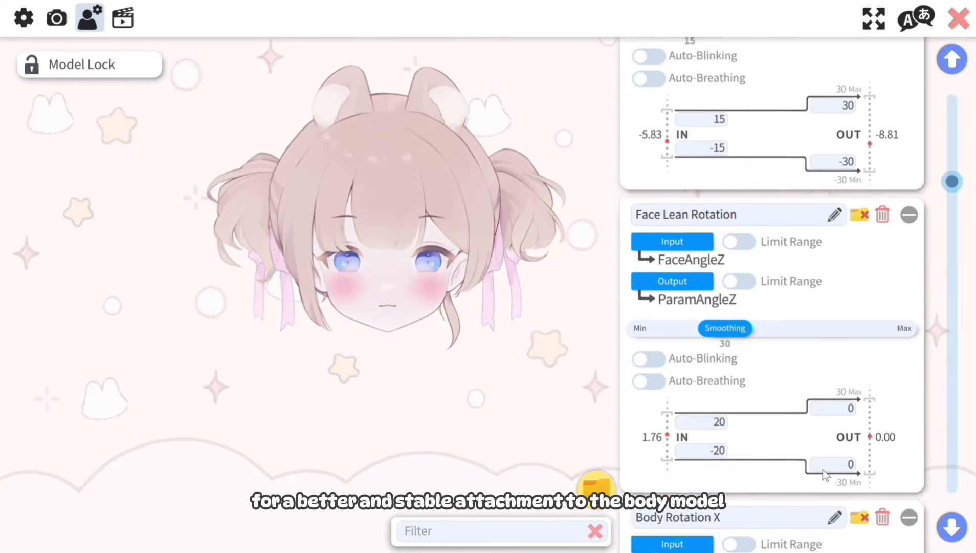
scroll(829, 465, "down", 8)
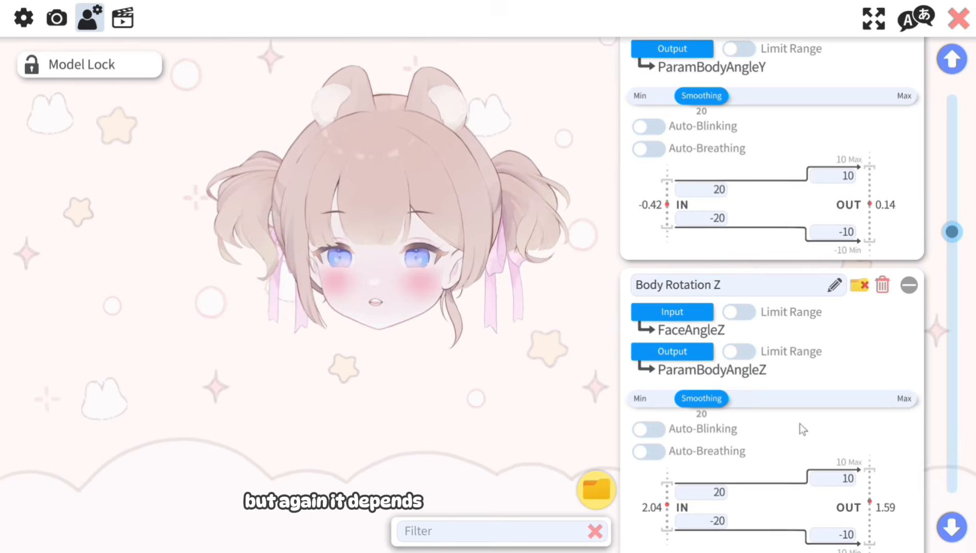
scroll(833, 490, "down", 1)
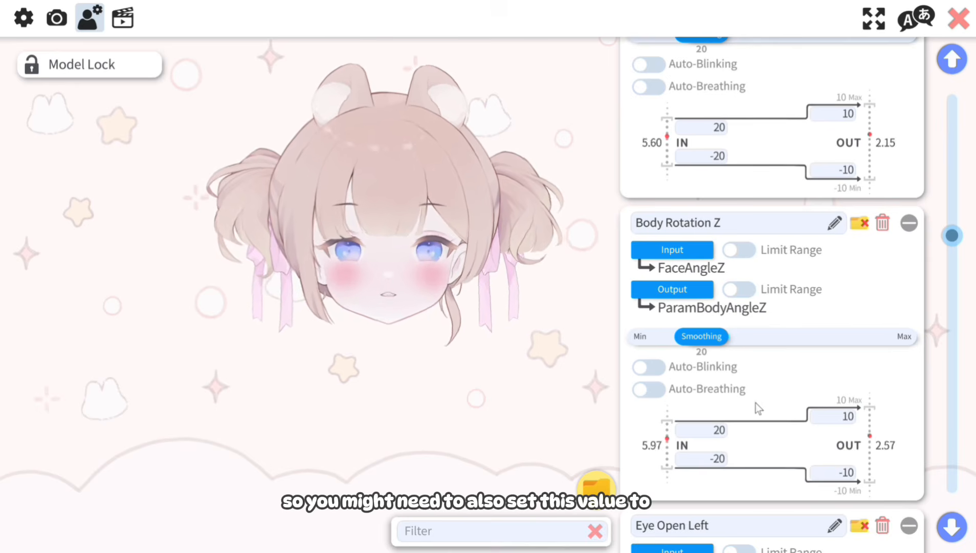
scroll(798, 402, "up", 5)
scroll(820, 398, "up", 10)
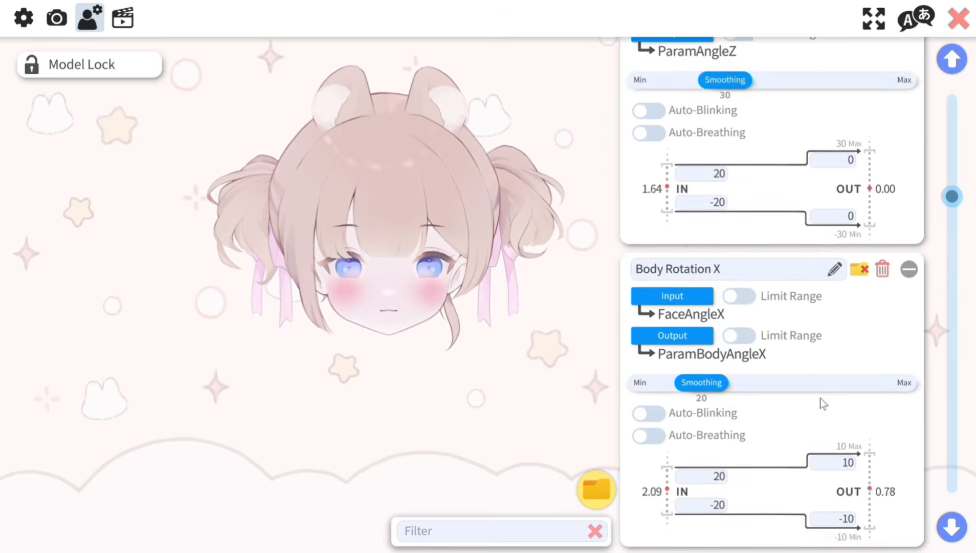
left_click(960, 29)
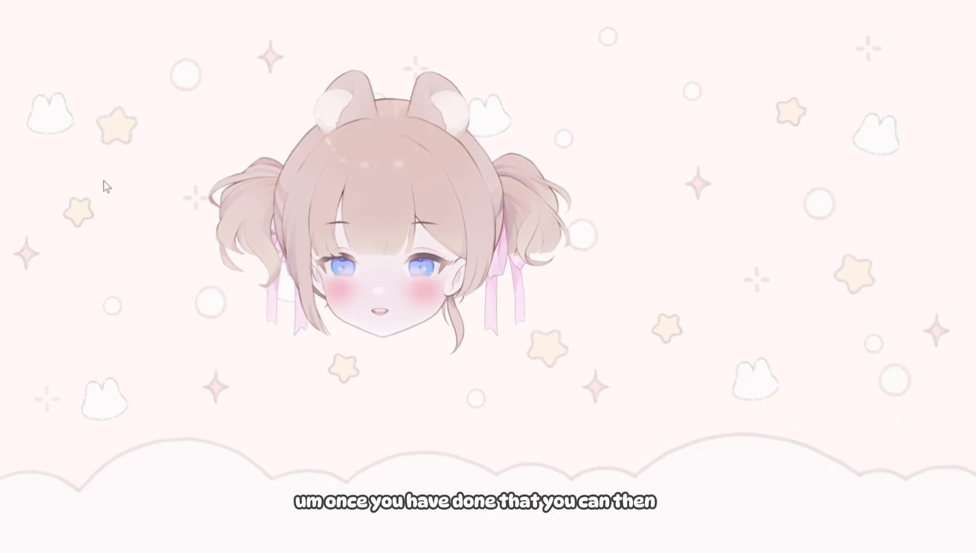
left_click(123, 147)
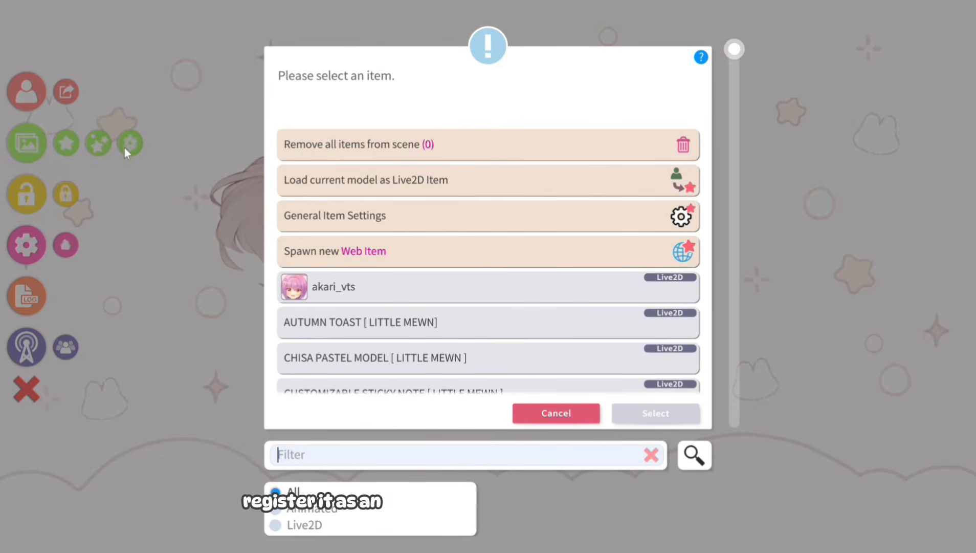
left_click(465, 192)
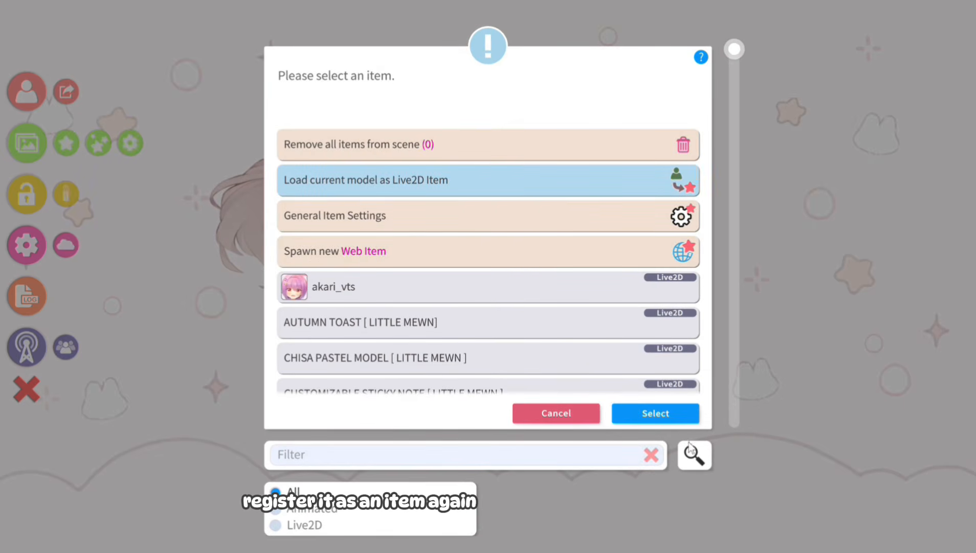
left_click(673, 418)
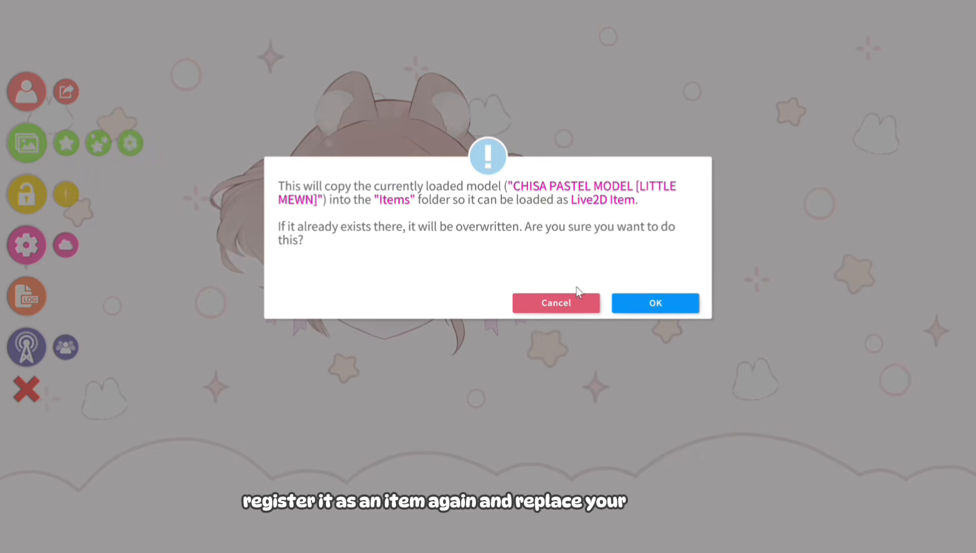
left_click(558, 306)
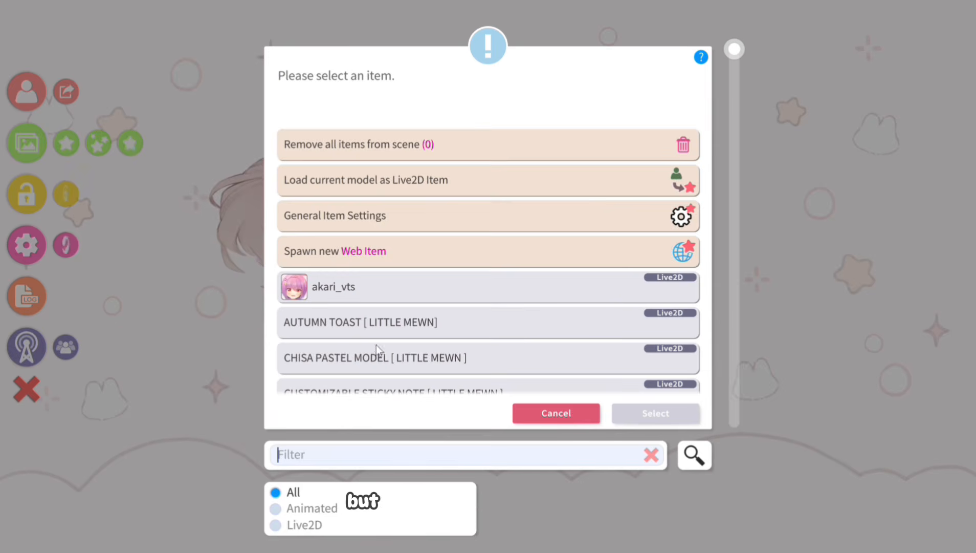
left_click(552, 416)
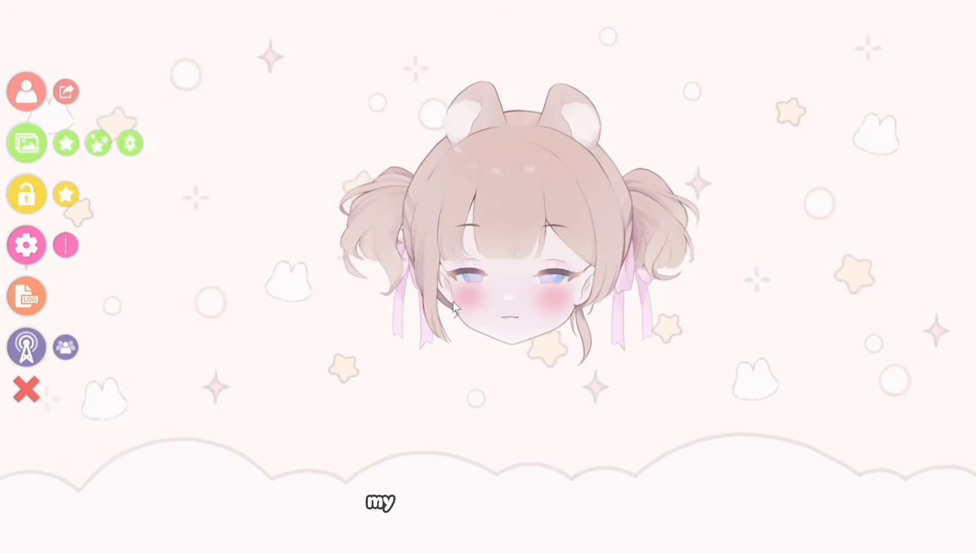